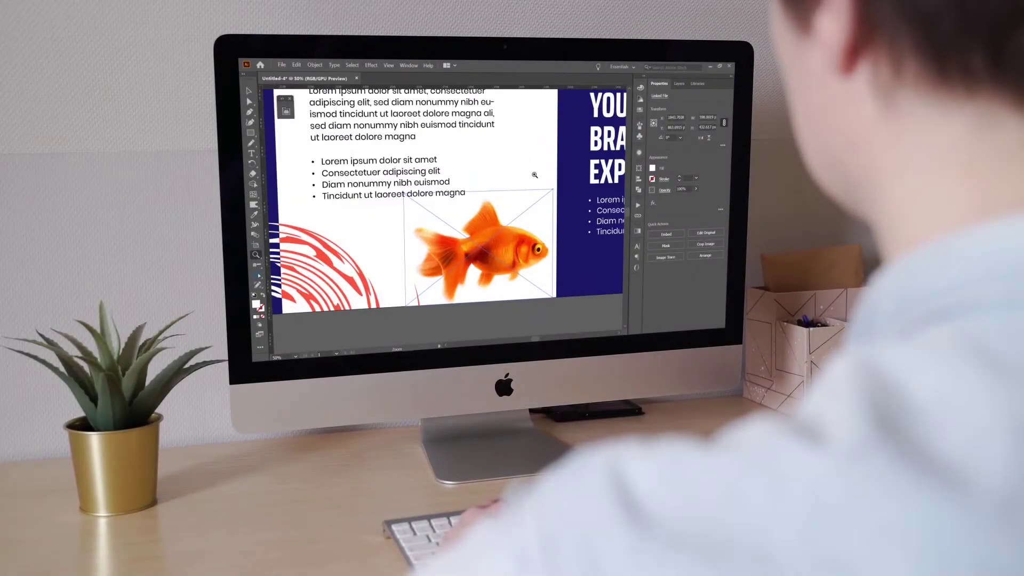
# Select all the body paragraphs in both the Illustrator and the InDesign documents.
pyautogui.click(535, 175)
pyautogui.keyDown('alt'); pyautogui.click(537, 197); pyautogui.keyUp('alt')
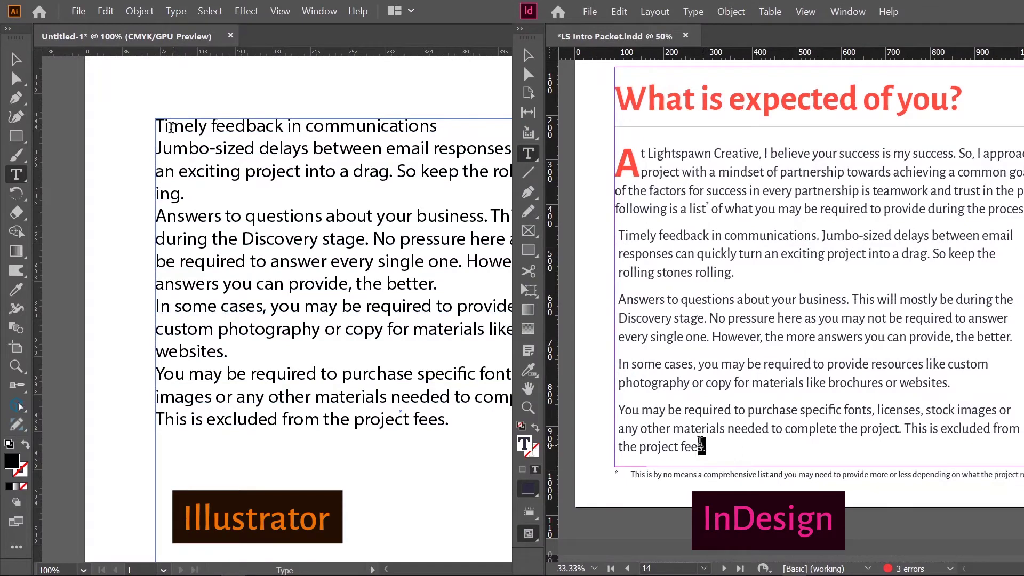
pyautogui.moveTo(701, 446); pyautogui.dragTo(621, 254)
pyautogui.moveTo(170, 127); pyautogui.dragTo(230, 351)
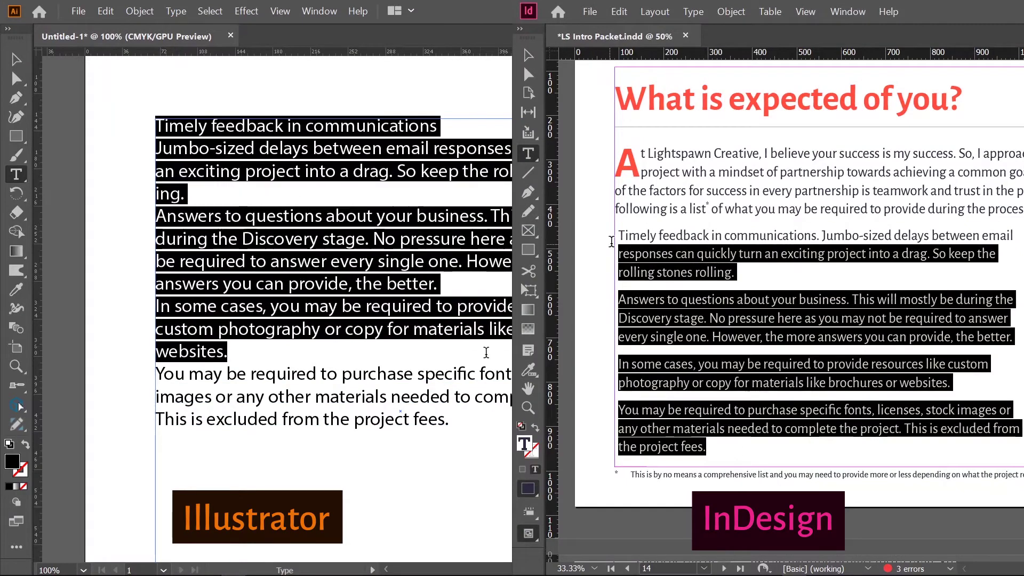
pyautogui.moveTo(621, 254); pyautogui.dragTo(692, 133)
pyautogui.moveTo(230, 351); pyautogui.dragTo(448, 419)
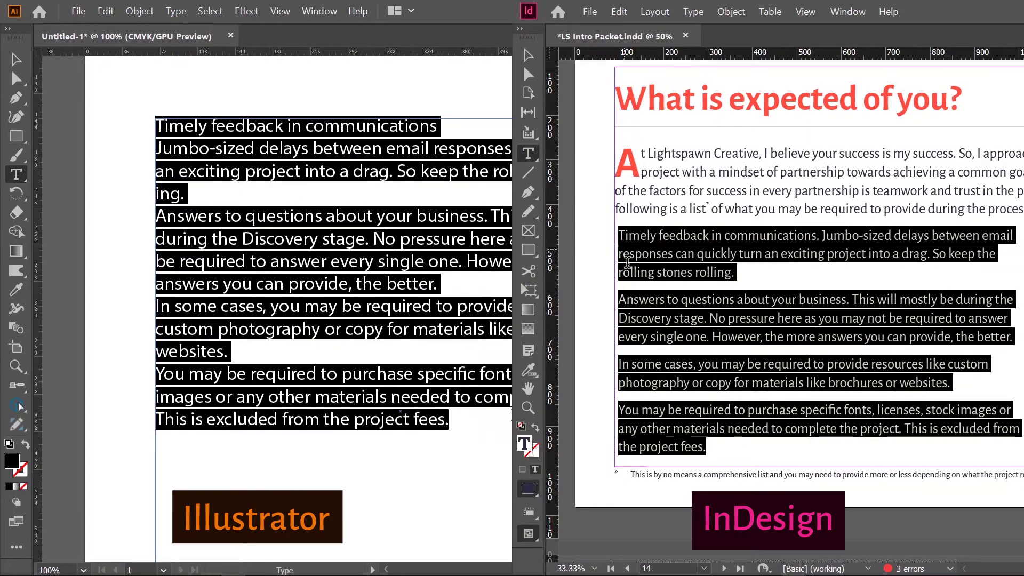
# Apply bullets to the InDesign body paragraphs via Type > Bulleted & Numbered Lists.
pyautogui.click(694, 11)
pyautogui.click(176, 11)
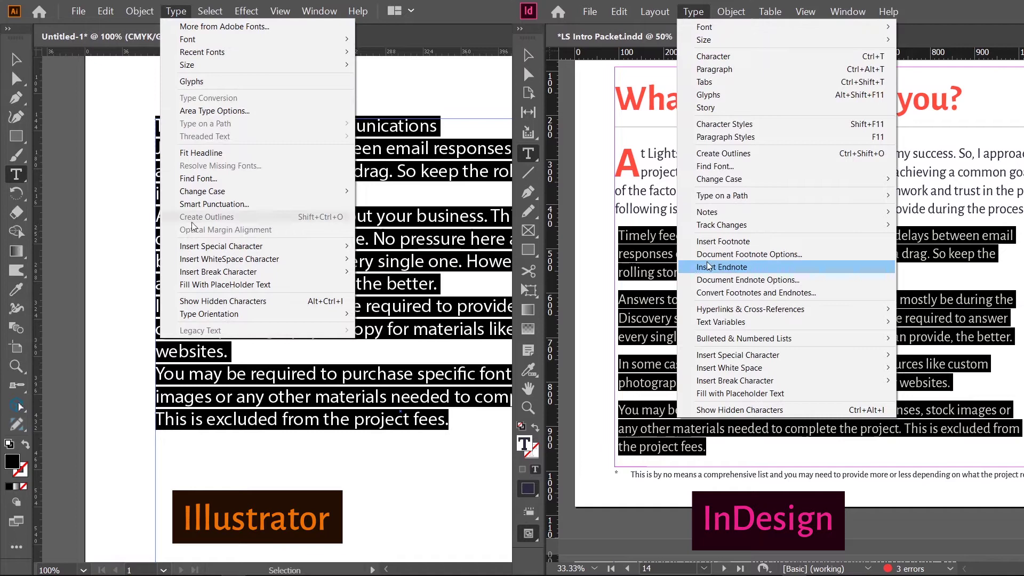
pyautogui.moveTo(723, 342)
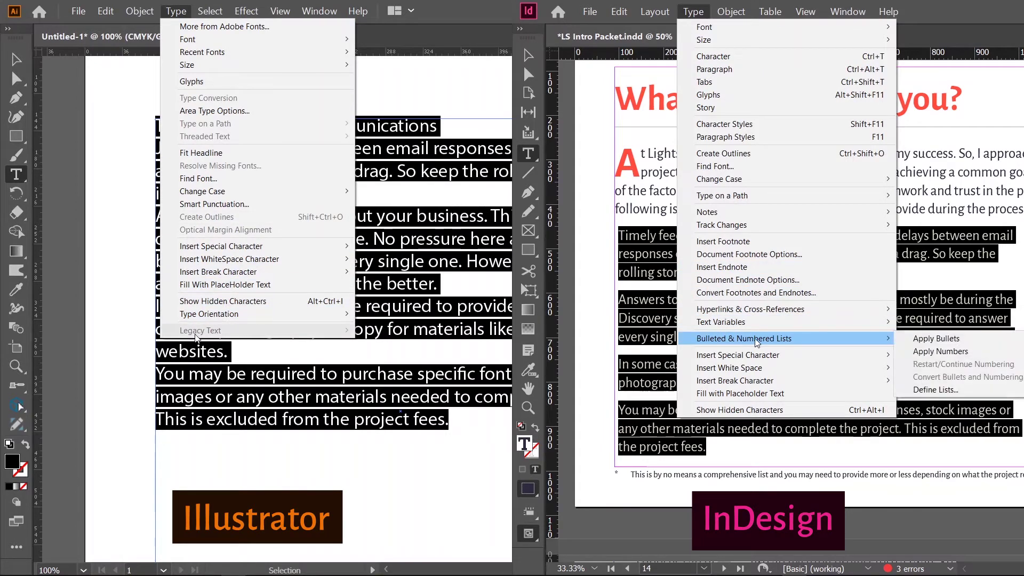
pyautogui.click(938, 340)
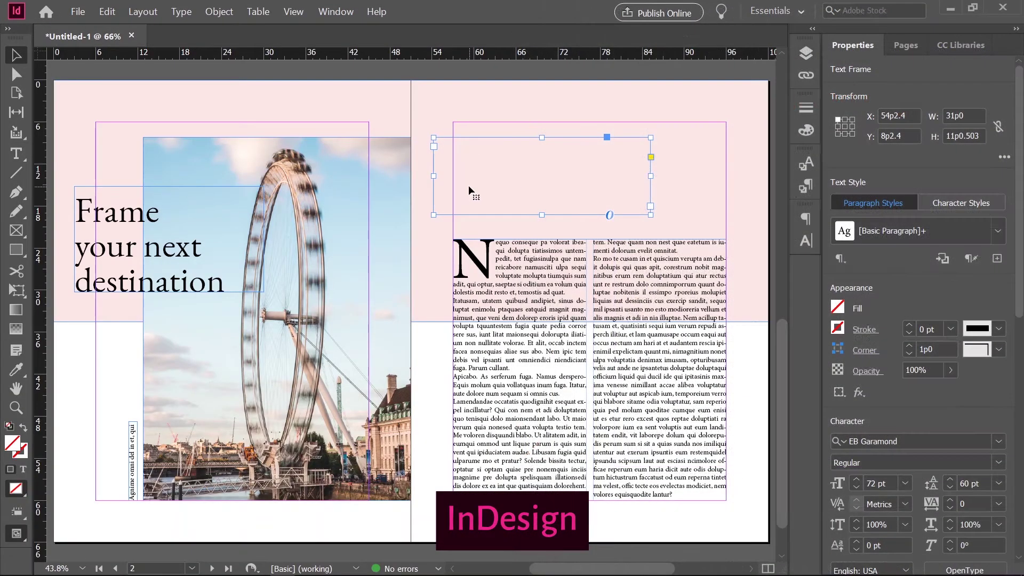
# Type the headline 'where will you go next?' into the empty top-right frame, then deselect it.
pyautogui.press('t')
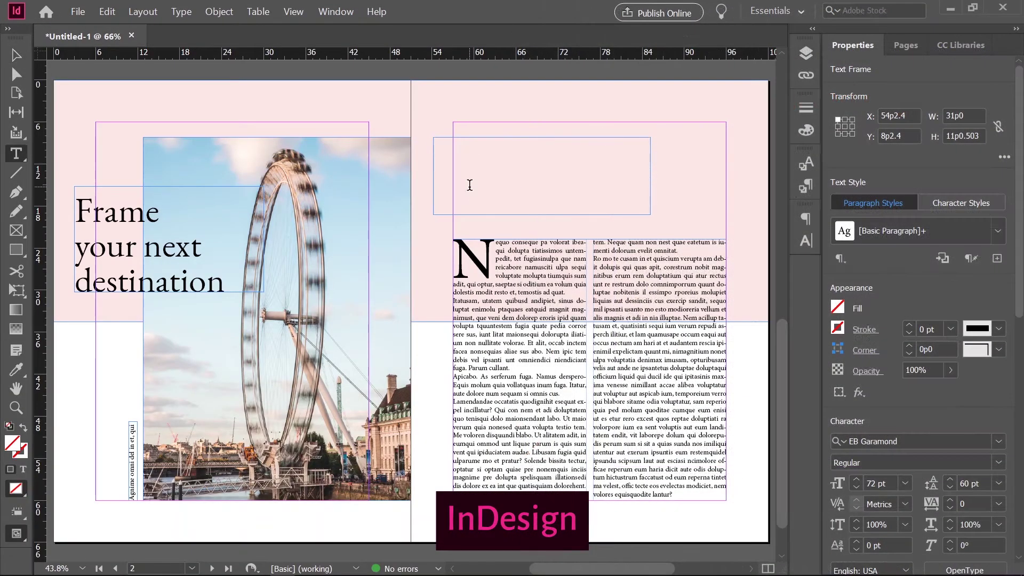
pyautogui.click(469, 187)
pyautogui.write('where')
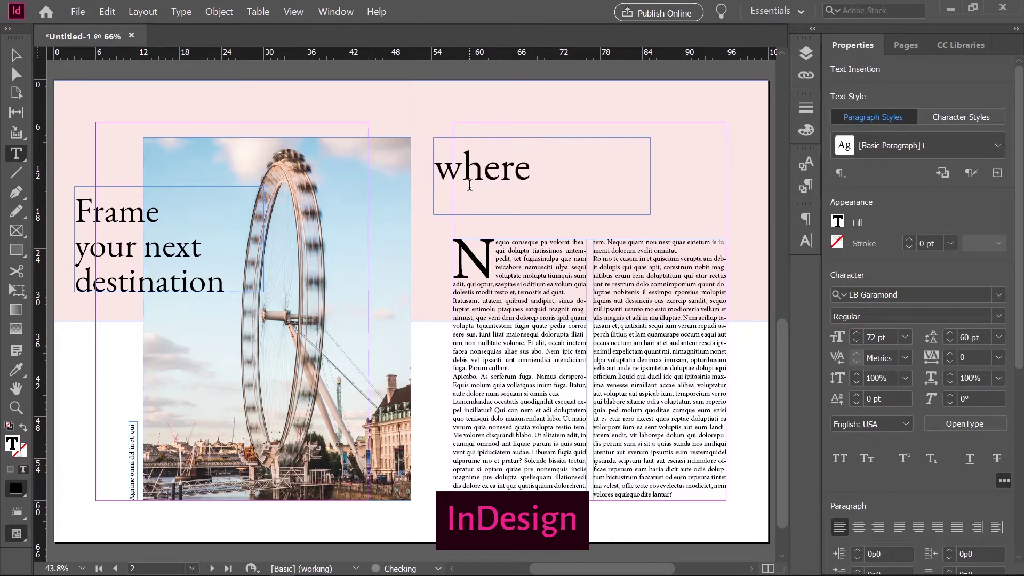
pyautogui.write(' will you')
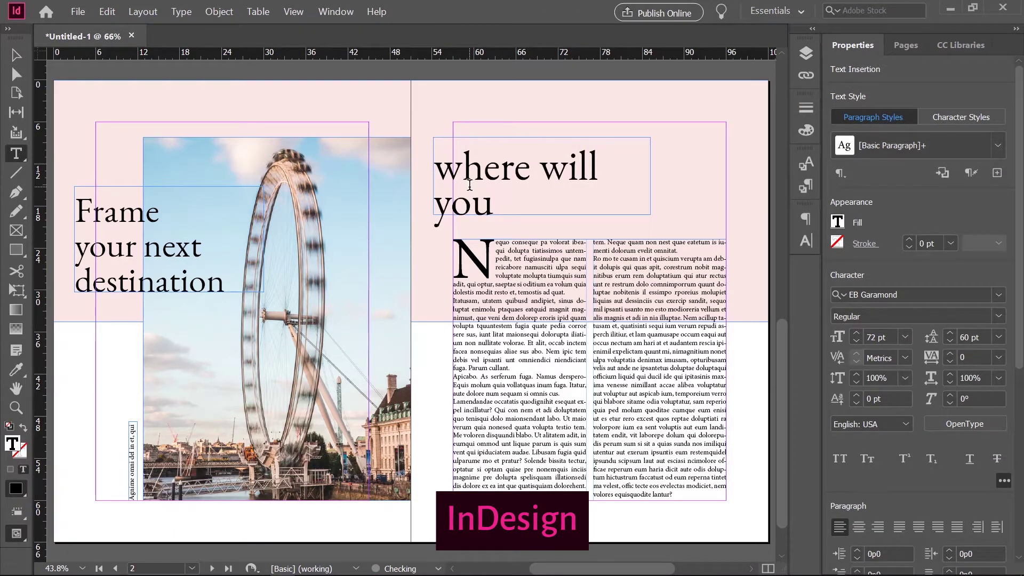
pyautogui.write(' go next?')
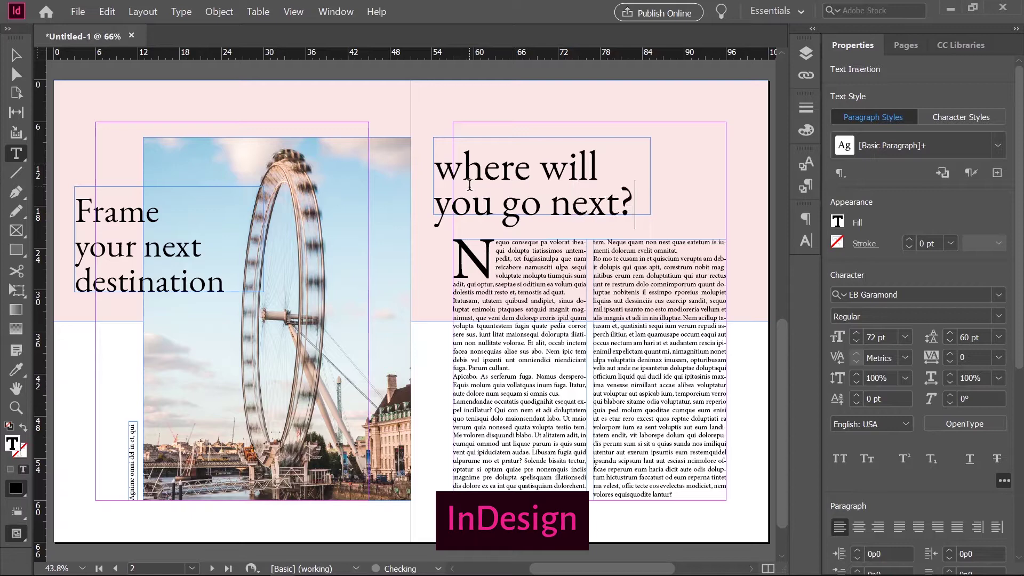
pyautogui.press('Escape')
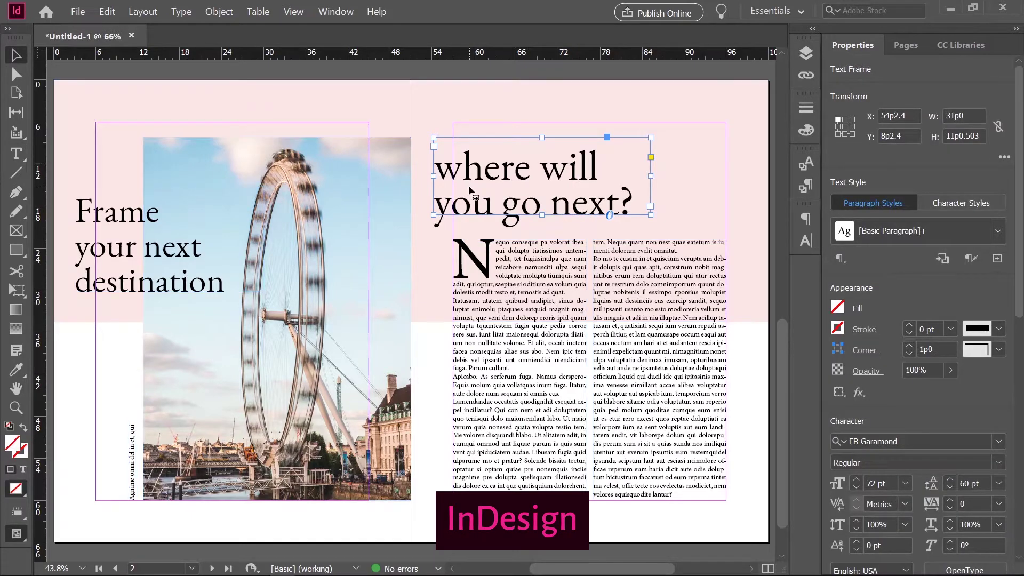
pyautogui.click(754, 433)
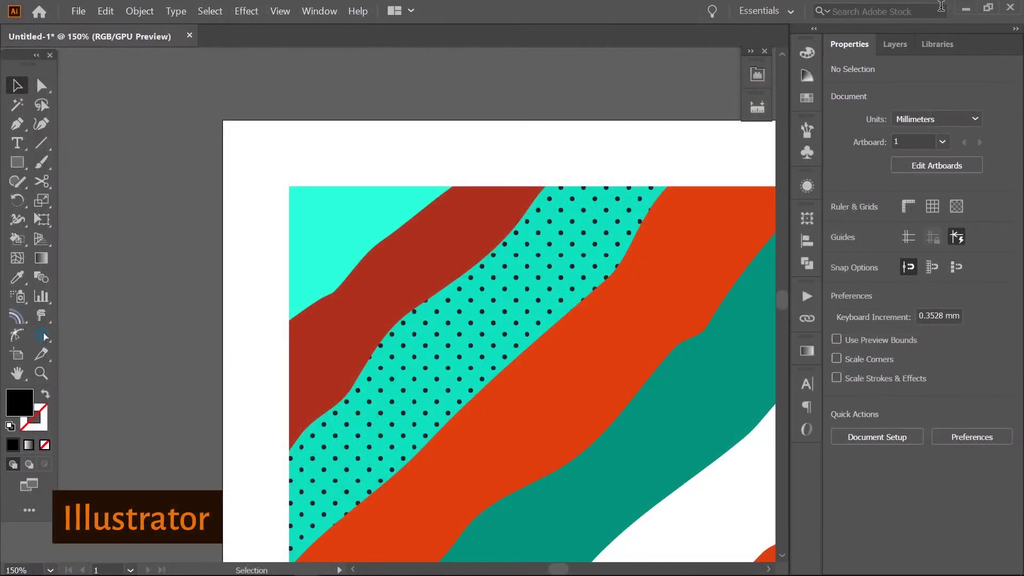
# Add a '68' text object at the top left, set in Akrobat Light.
pyautogui.press('t')
pyautogui.click(242, 178)
pyautogui.write('68')
pyautogui.hotkey('ctrl', 'a')
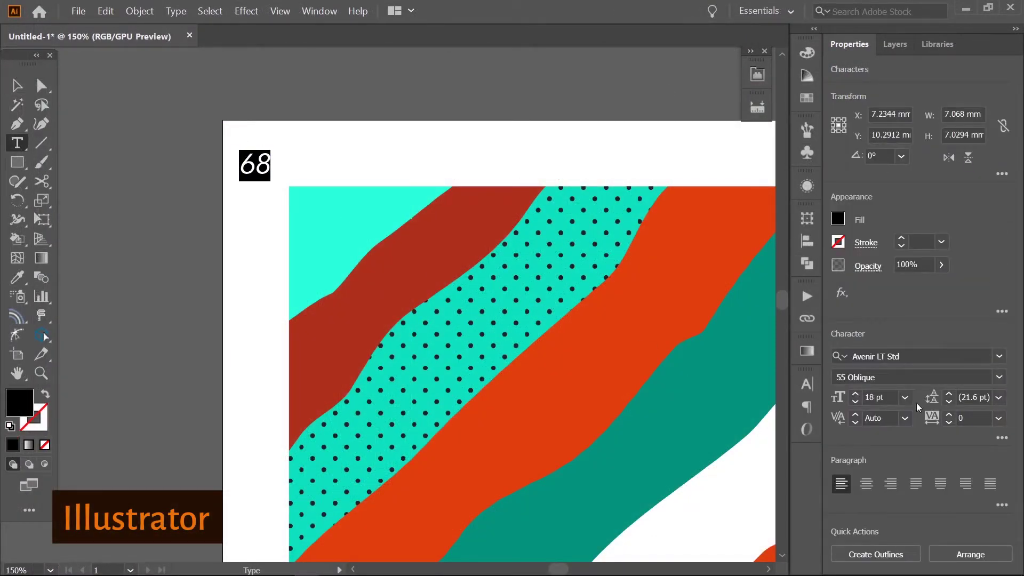
pyautogui.click(974, 356)
pyautogui.write('akrobat')
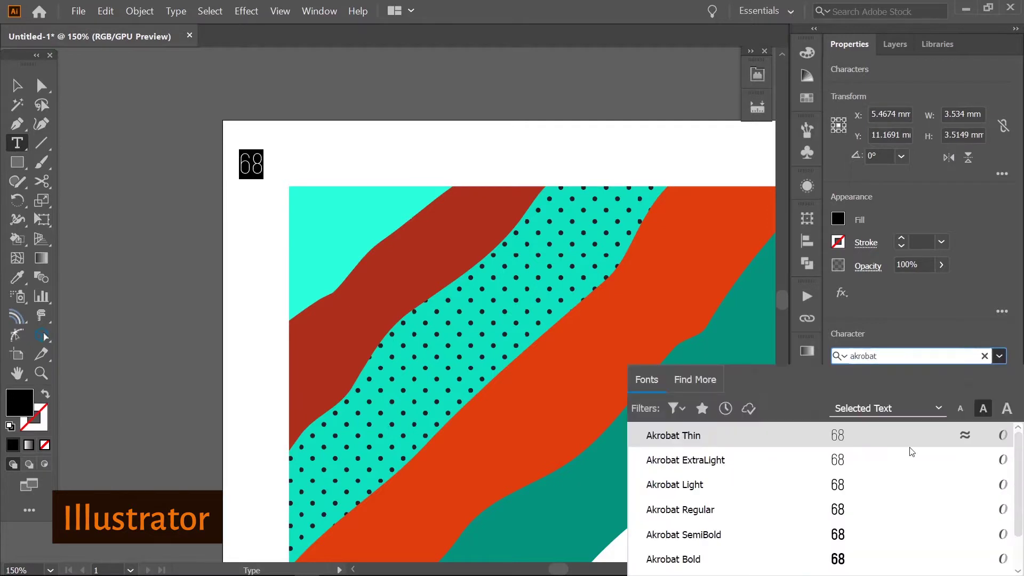
pyautogui.click(750, 469)
pyautogui.click(905, 398)
pyautogui.click(916, 399)
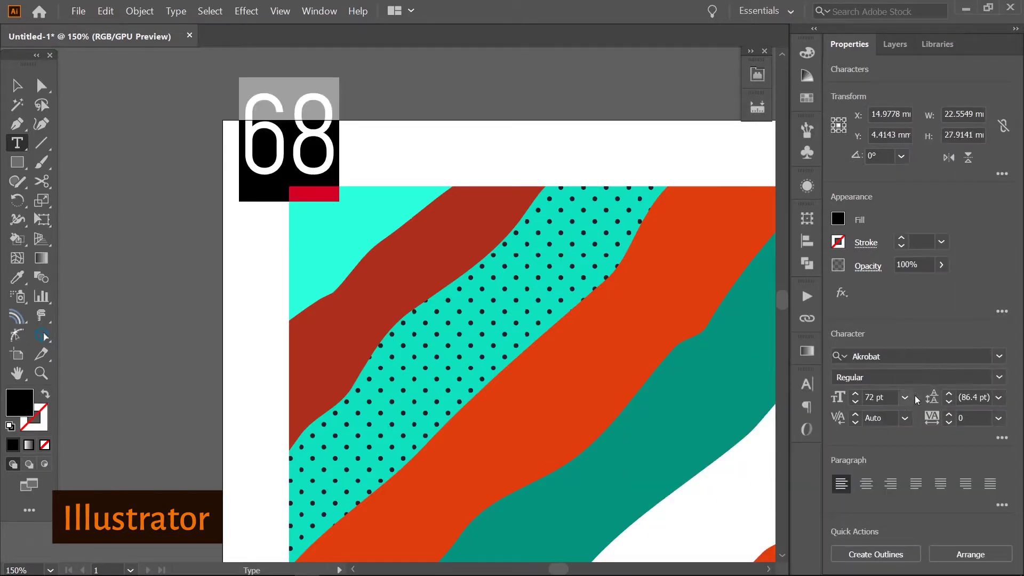
pyautogui.click(1000, 378)
pyautogui.click(859, 428)
pyautogui.click(875, 398)
pyautogui.write('84')
pyautogui.press('Return')
pyautogui.press('Escape')
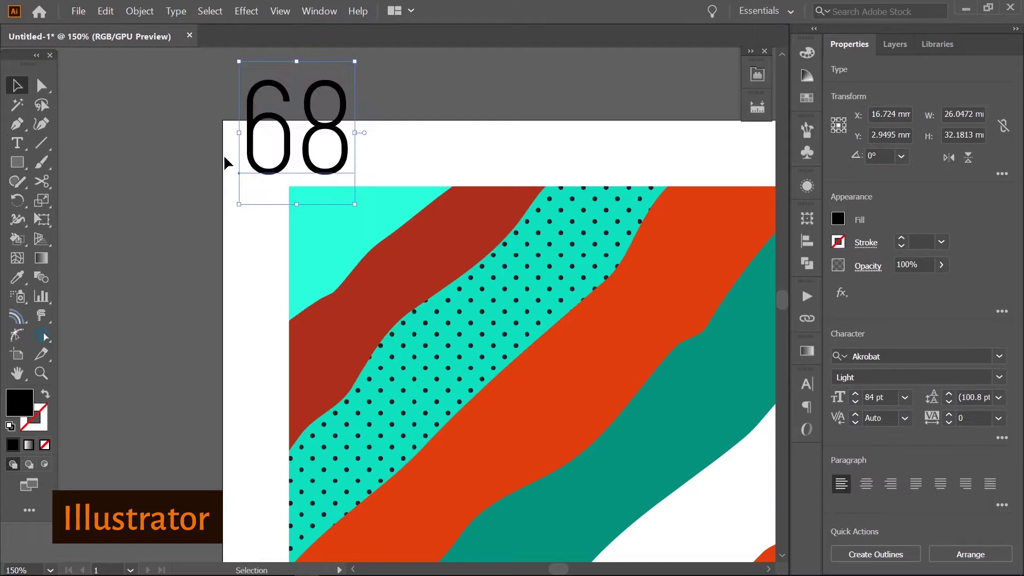
# Move the 68 to the artboard's top-left corner and set its size to 130 pt.
pyautogui.hotkey('ctrl', '-')
pyautogui.moveTo(298, 167); pyautogui.dragTo(288, 209)
pyautogui.moveTo(308, 272); pyautogui.dragTo(390, 341)
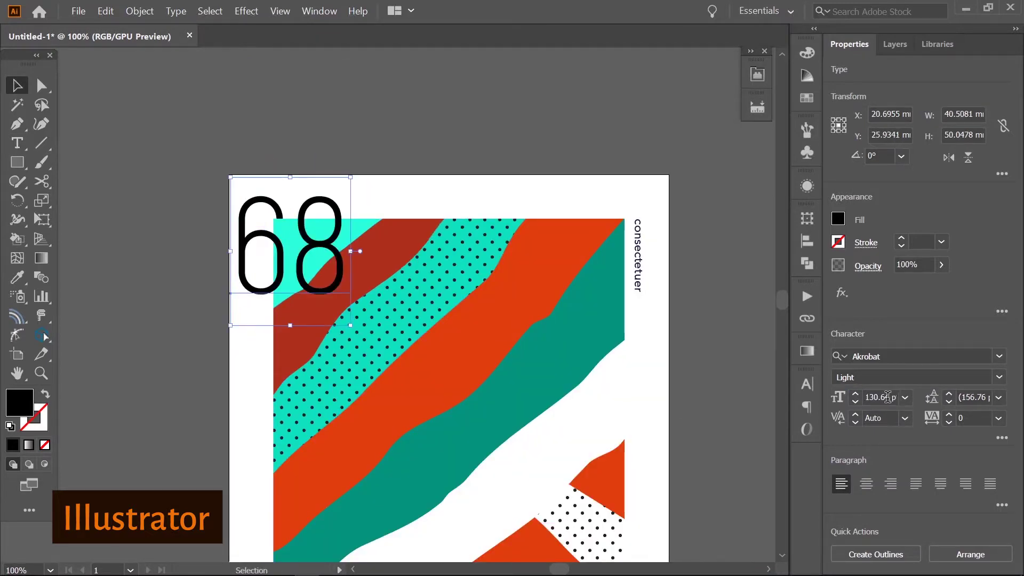
pyautogui.doubleClick(887, 398)
pyautogui.write('130')
pyautogui.press('Return')
pyautogui.click(366, 155)
# Left-align all the bulleted paragraphs with Ctrl+Shift+L.
pyautogui.hotkey('ctrl', '-')
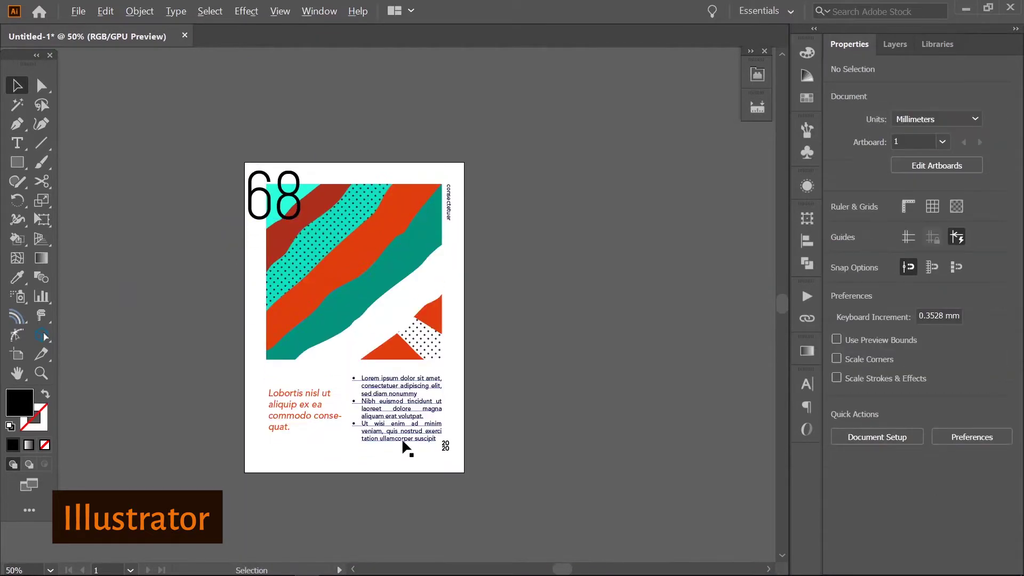
pyautogui.scroll(3, 406, 447)
pyautogui.doubleClick(327, 389)
pyautogui.hotkey('ctrl', 'a')
pyautogui.hotkey('ctrl', 'shift', 'l')
pyautogui.press('Escape')
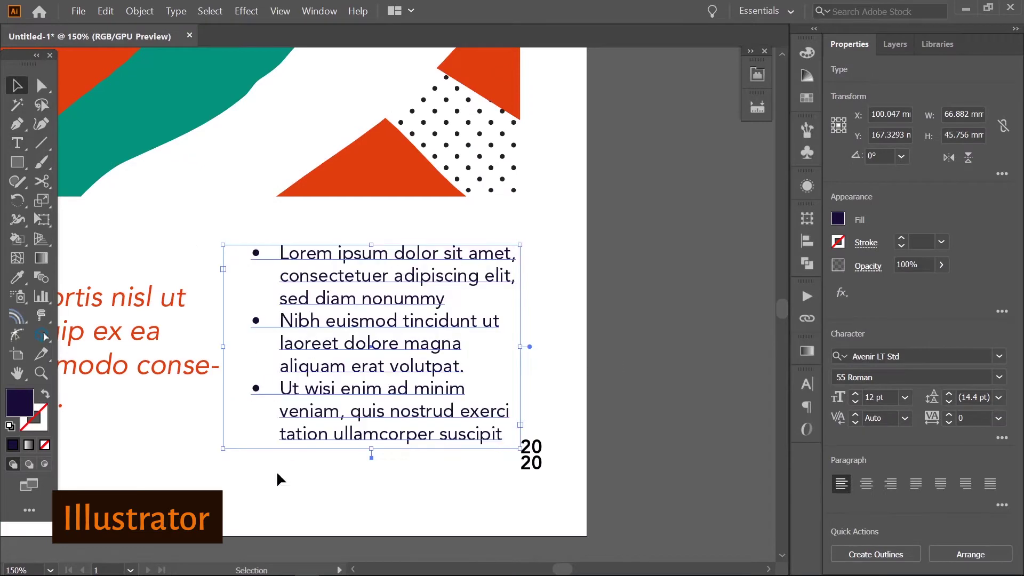
pyautogui.click(279, 479)
pyautogui.hotkey('ctrl', '-')
pyautogui.hotkey('ctrl', '-')
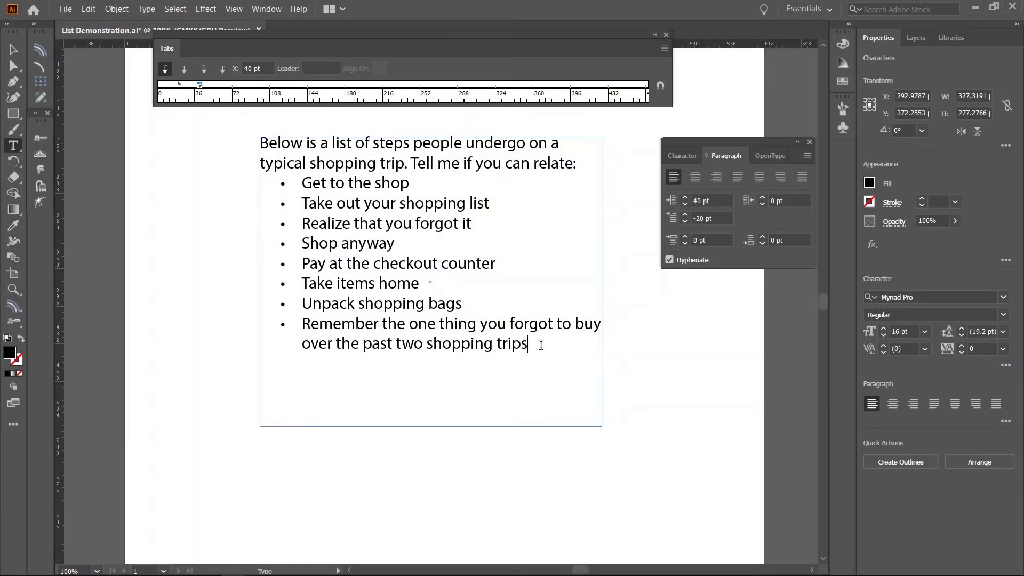
# Indent the bullets from 'Pay at the checkout counter' onward by 40 pt and add an 80 pt tab stop.
pyautogui.moveTo(541, 346); pyautogui.dragTo(282, 264)
pyautogui.click(715, 200)
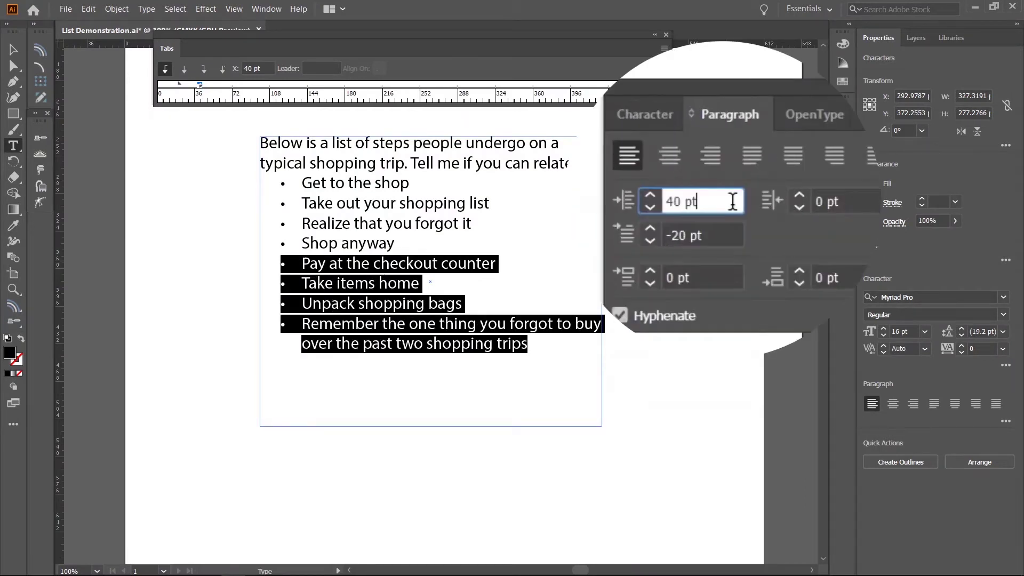
pyautogui.write('+40')
pyautogui.press('Return')
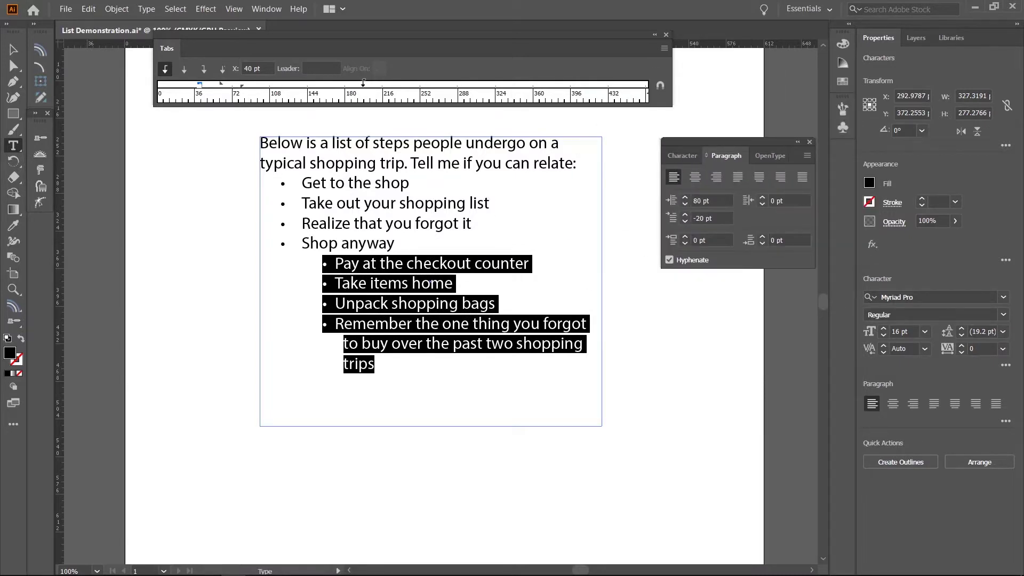
pyautogui.click(363, 83)
pyautogui.click(247, 68)
pyautogui.write('80')
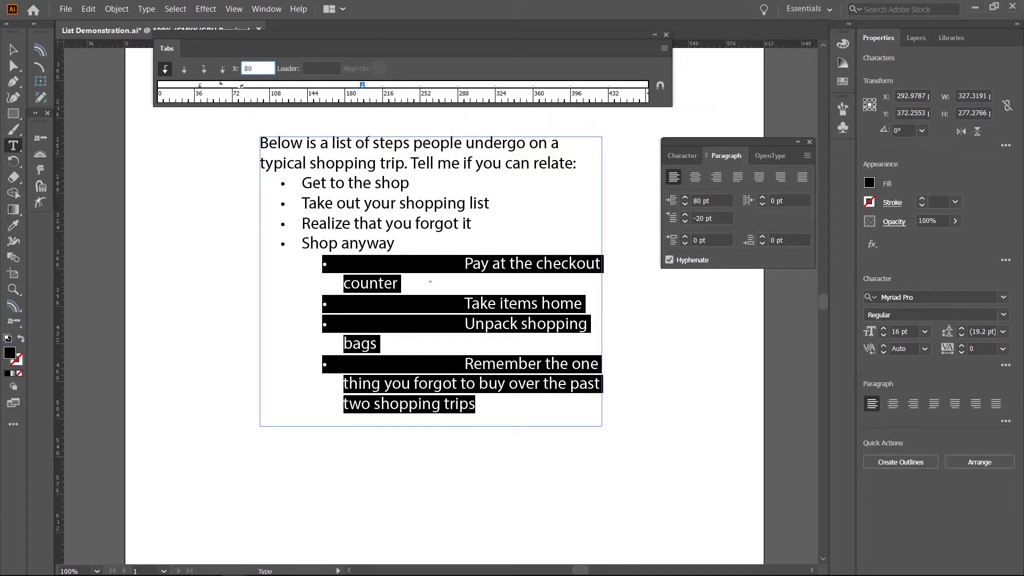
pyautogui.press('Return')
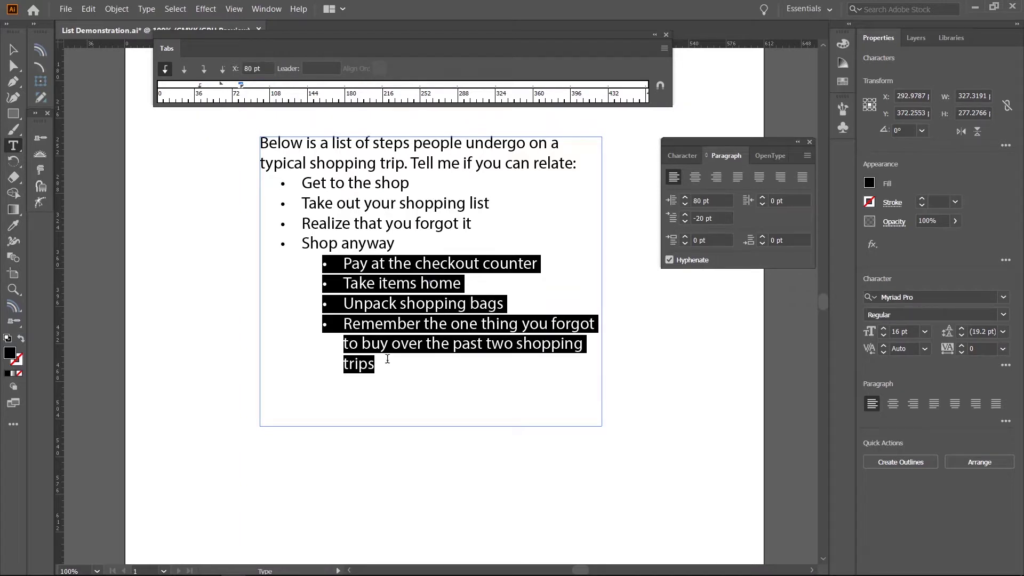
# Indent the last two bullets a further 40 pt to reach 120 pt.
pyautogui.moveTo(387, 359); pyautogui.dragTo(320, 295)
pyautogui.click(713, 201)
pyautogui.write('+')
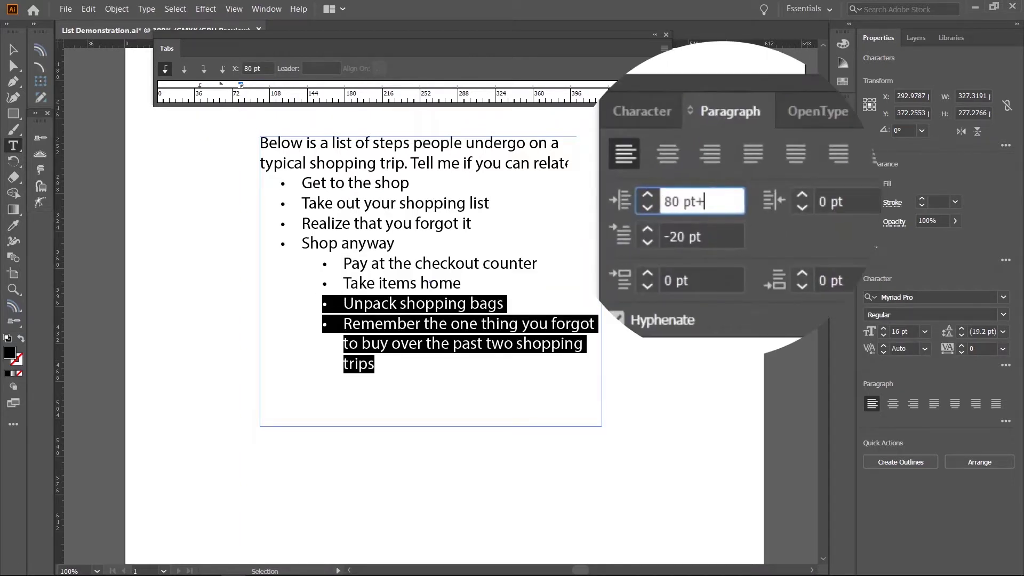
pyautogui.write('40')
pyautogui.press('Return')
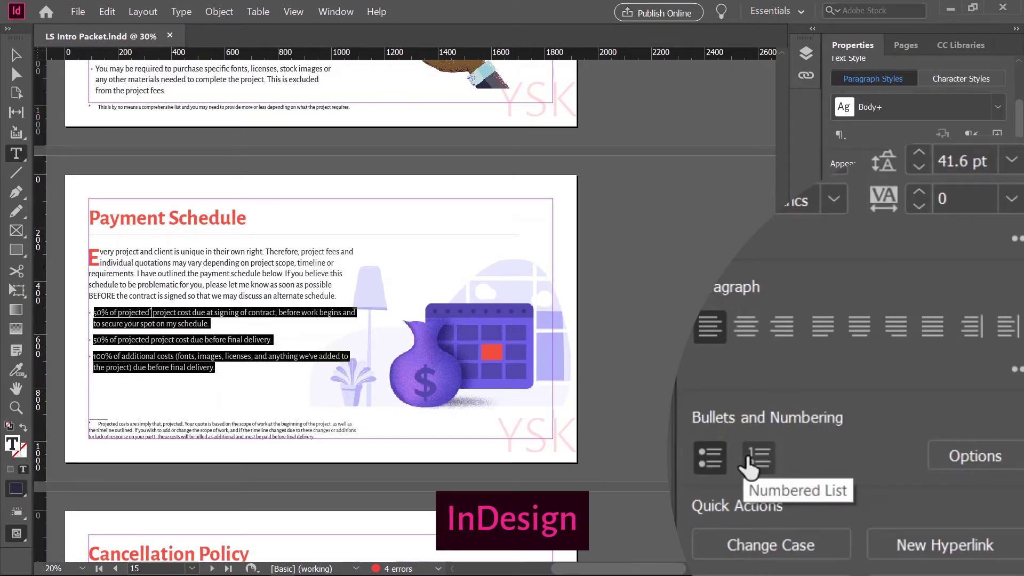
# Open the Bullets and Numbering Options for the Payment Schedule list from the Properties panel.
pyautogui.click(974, 457)
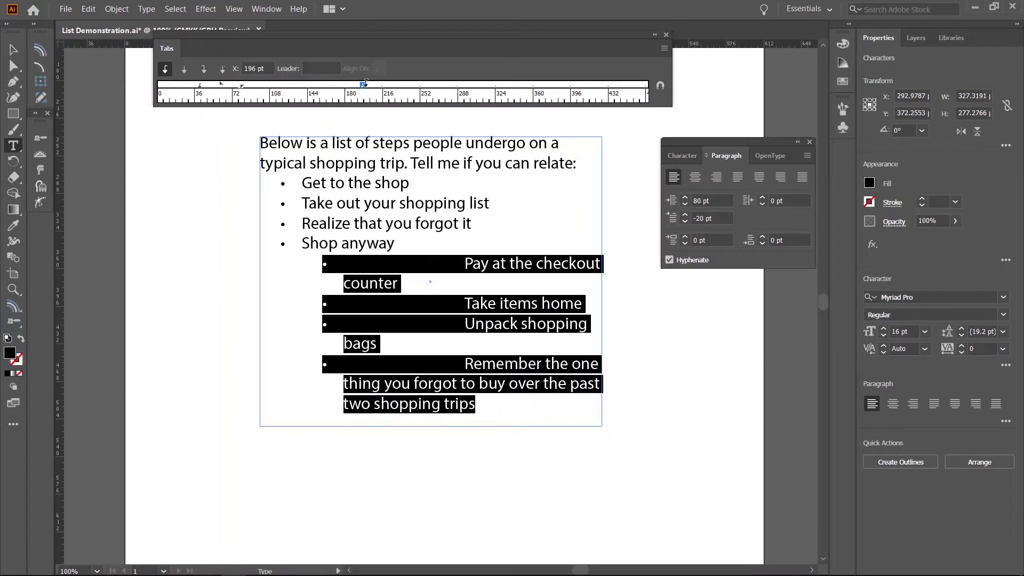
# Place a tab stop at 80 pt for the second-level bullet text.
pyautogui.click(363, 84)
pyautogui.click(257, 68)
pyautogui.write('80')
pyautogui.press('Return')
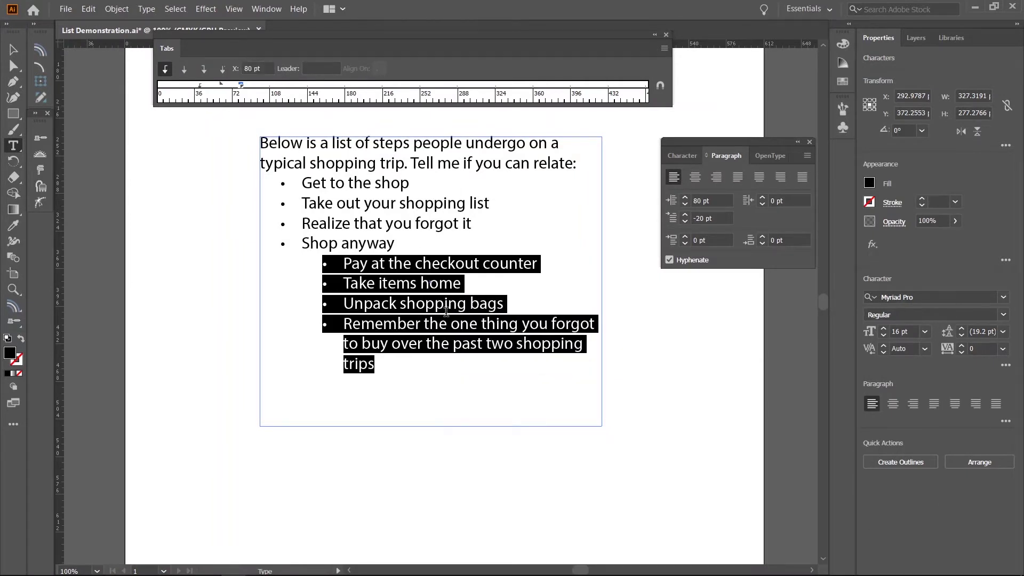
# Set the last two items' left indent to 120 pt and add a third-level tab stop.
pyautogui.moveTo(386, 358); pyautogui.dragTo(315, 297)
pyautogui.doubleClick(719, 198)
pyautogui.write('120')
pyautogui.press('Return')
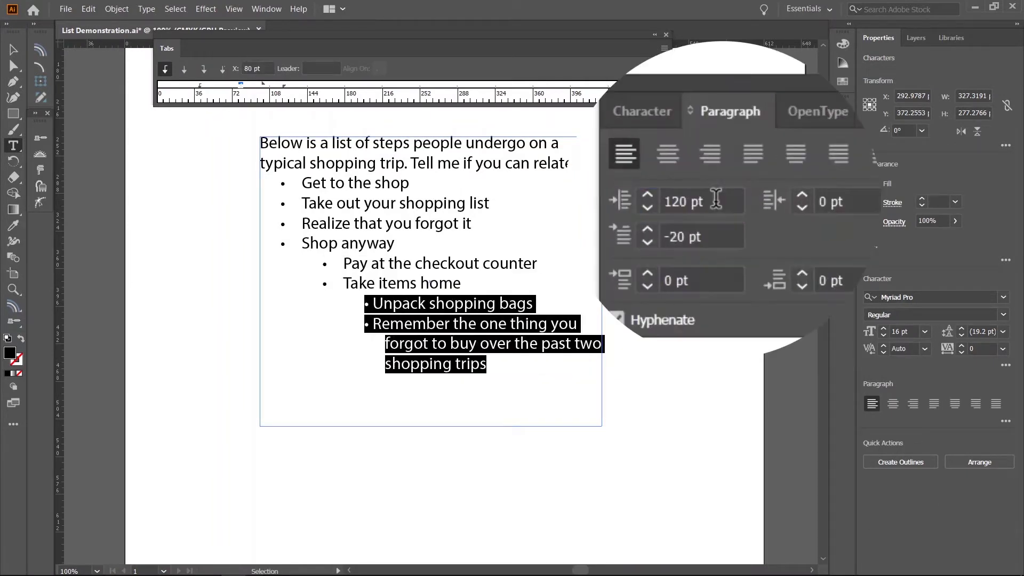
pyautogui.click(327, 85)
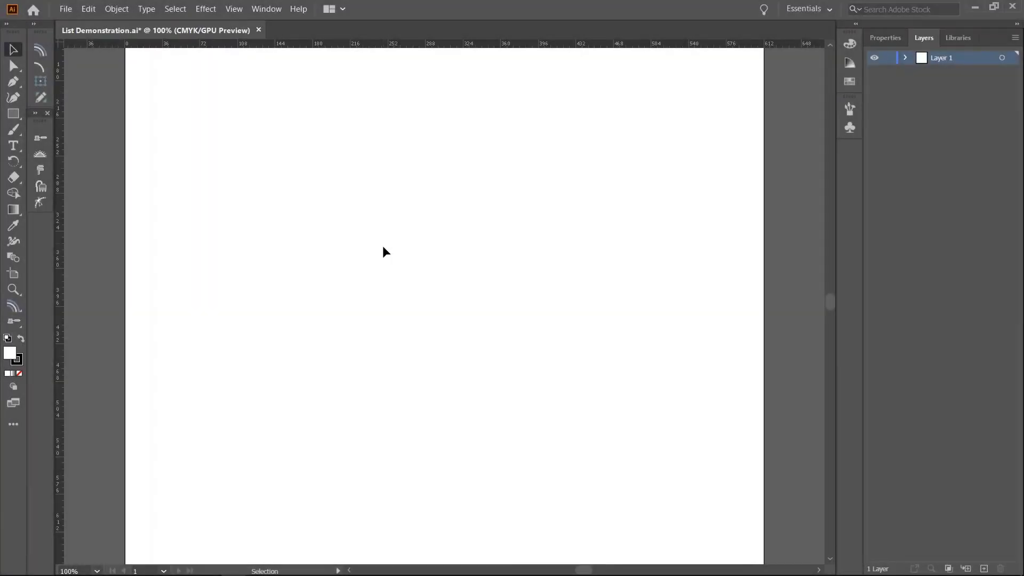
# Show the Paragraph panel from Window > Type.
pyautogui.click(266, 9)
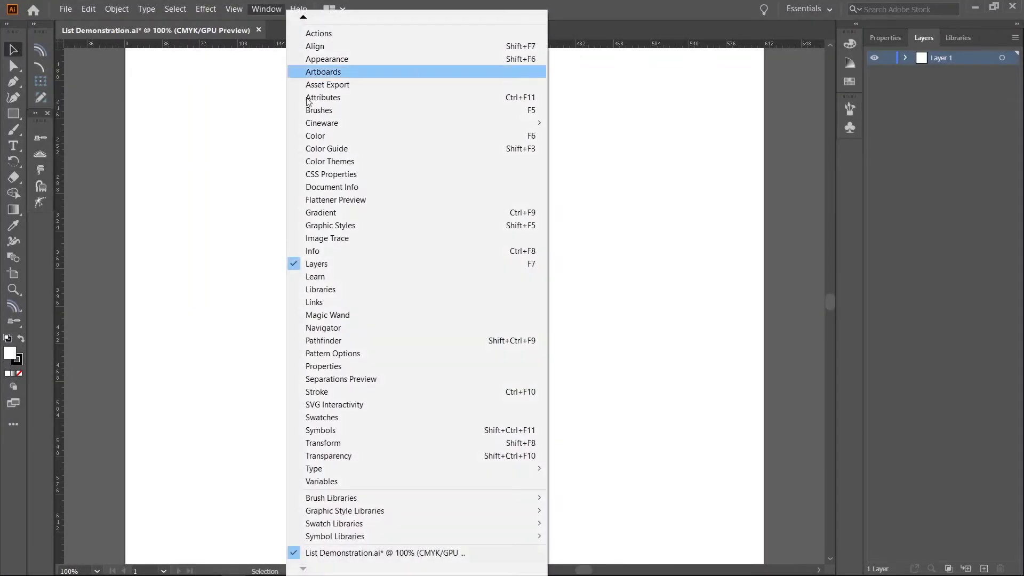
pyautogui.moveTo(415, 471)
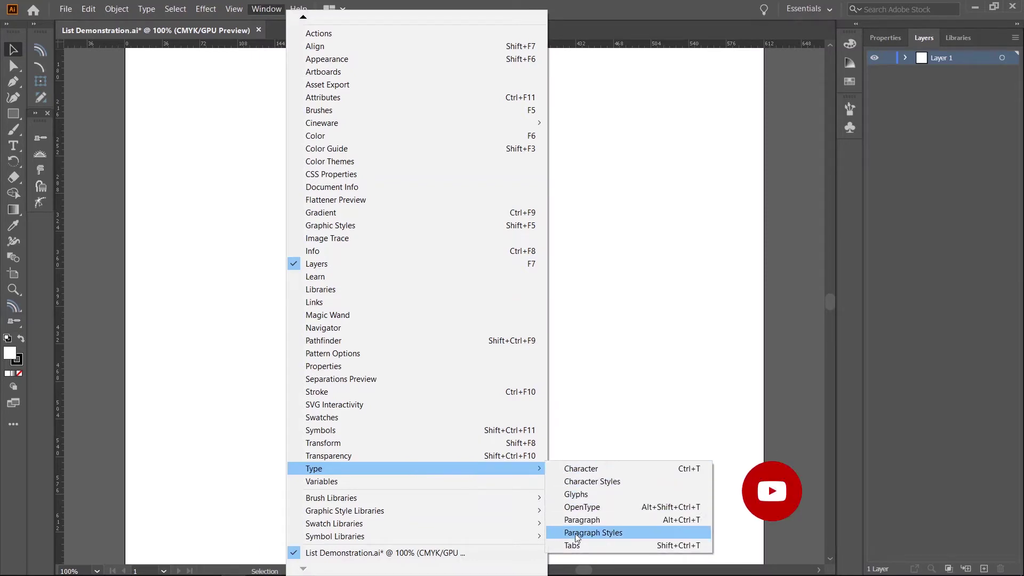
pyautogui.click(587, 522)
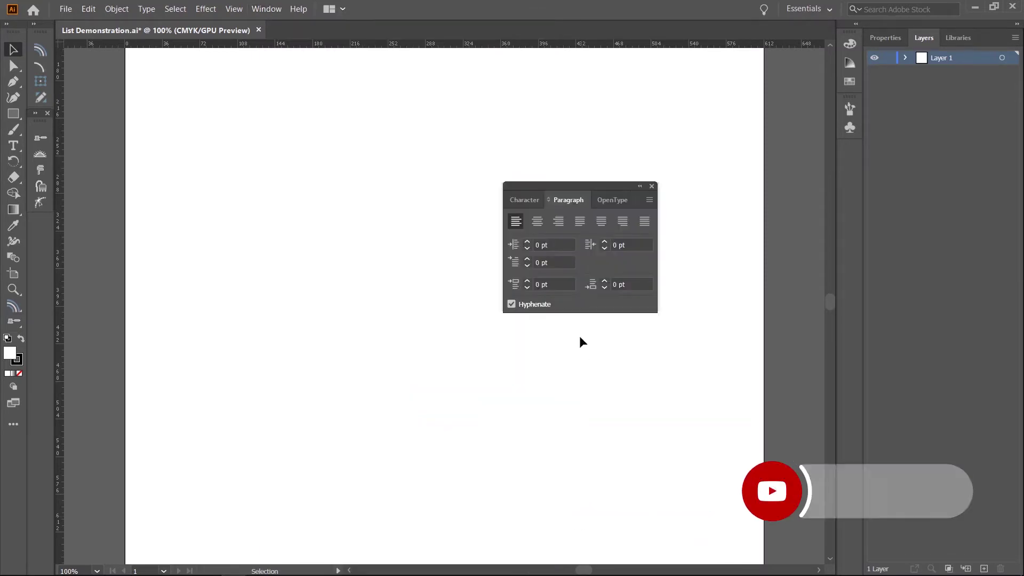
# Show the Tabs panel from Window > Type and drag it to the top of the canvas.
pyautogui.click(272, 11)
pyautogui.moveTo(384, 471)
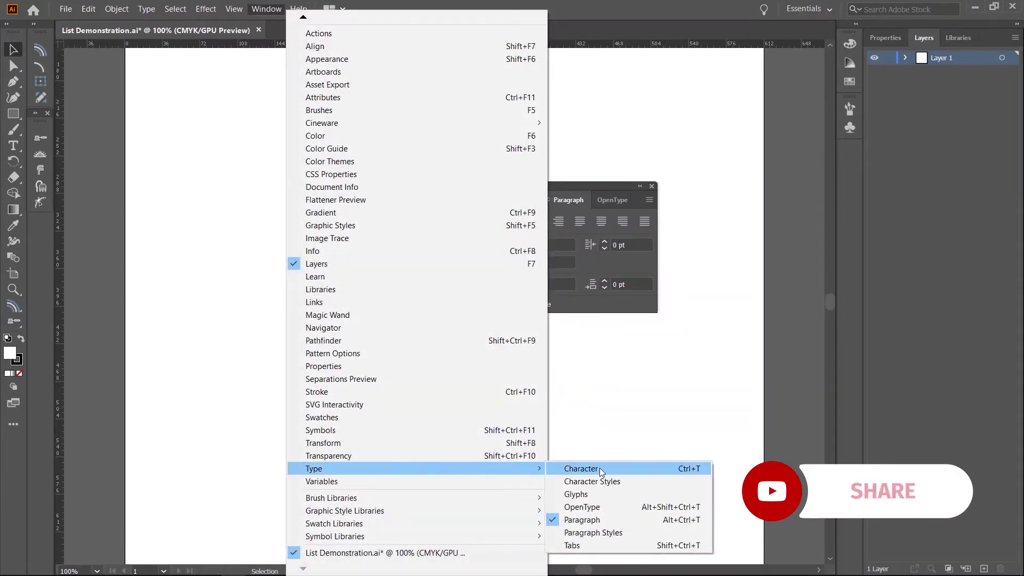
pyautogui.click(583, 550)
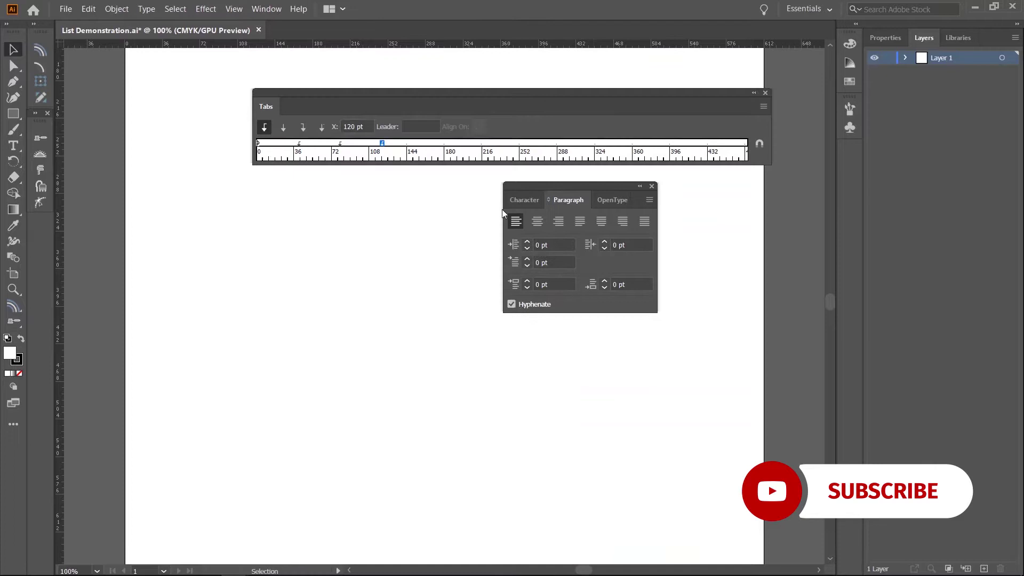
pyautogui.moveTo(451, 99); pyautogui.dragTo(406, 60)
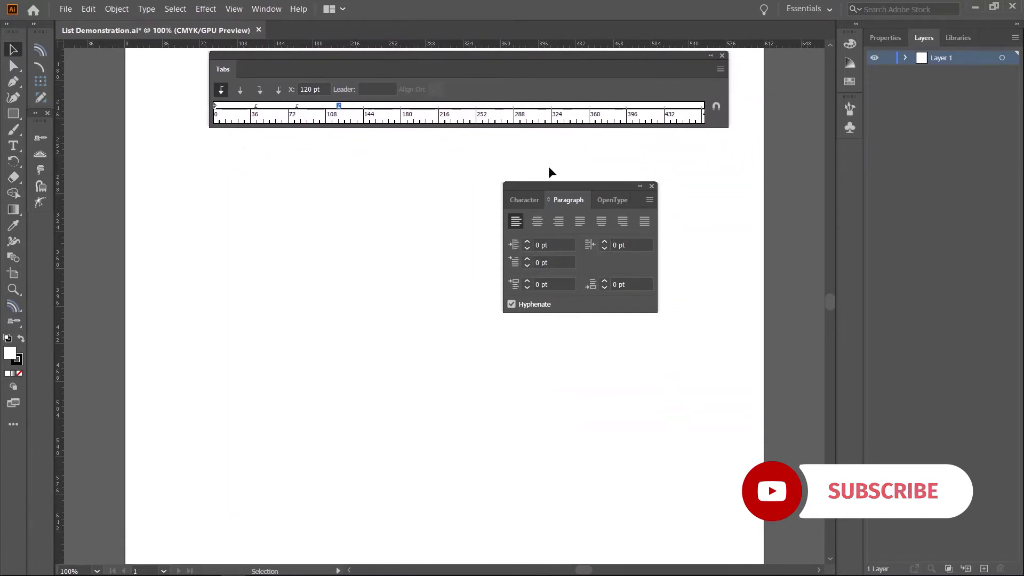
pyautogui.moveTo(572, 191); pyautogui.dragTo(741, 205)
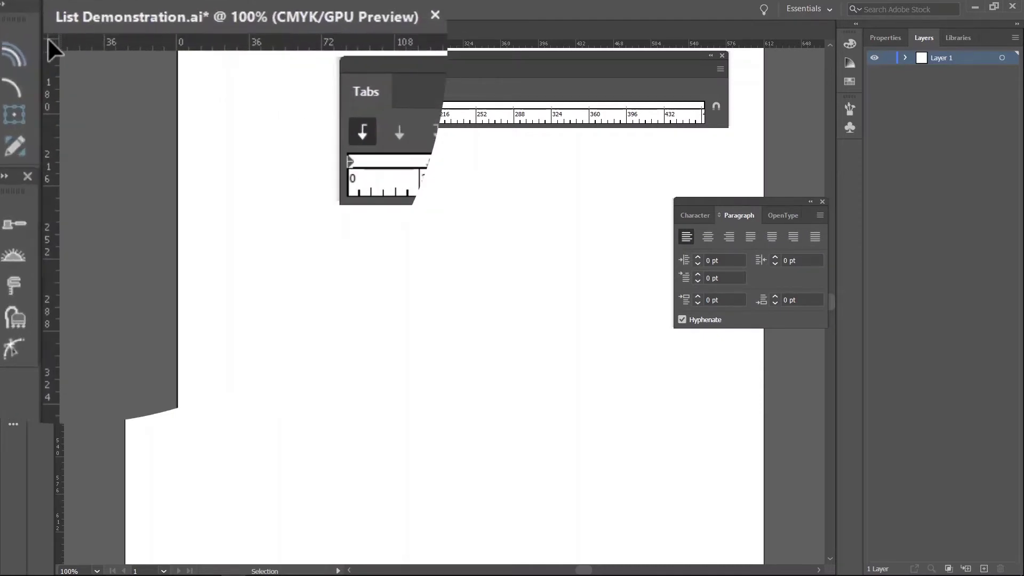
# Set the ruler units to Points from the ruler corner's context menu.
pyautogui.rightClick(47, 39)
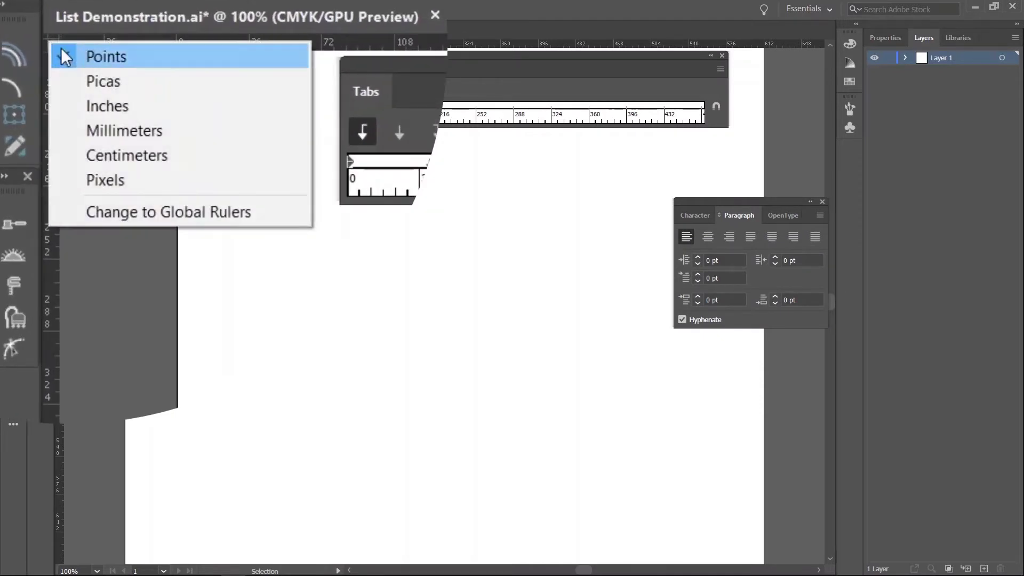
pyautogui.click(124, 58)
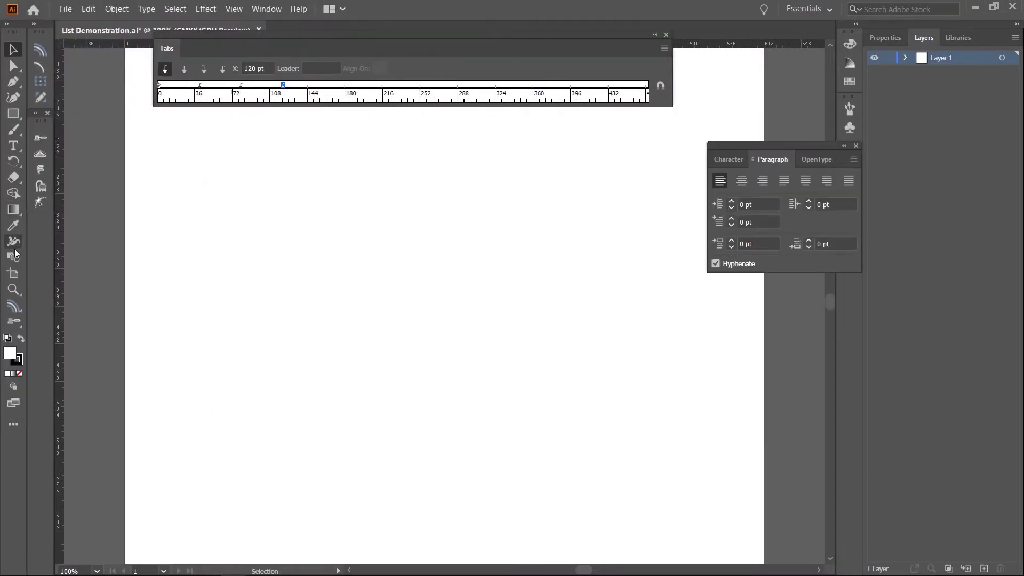
# Draw a text area, paste the shopping list into it and shorten the frame.
pyautogui.press('t')
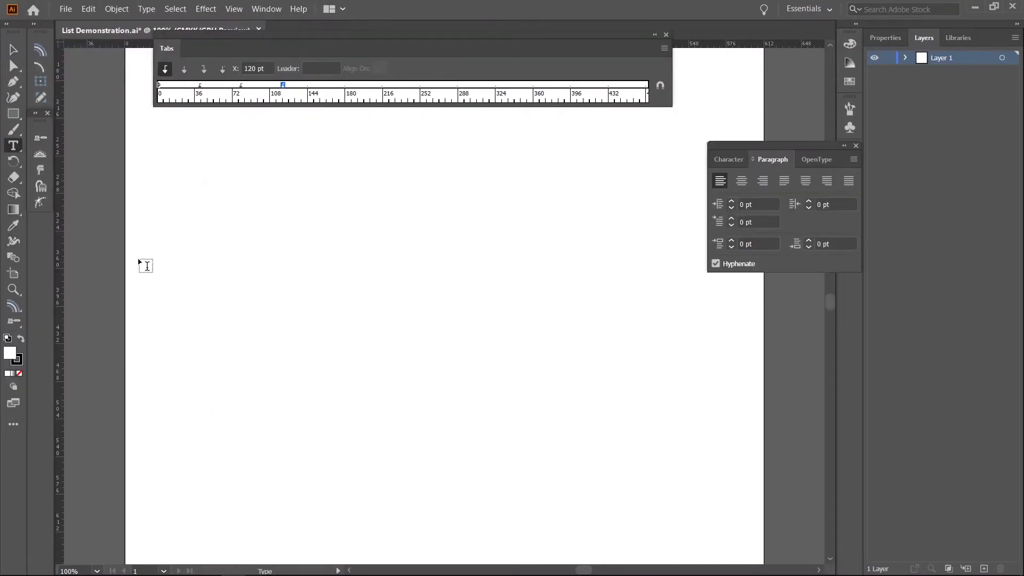
pyautogui.moveTo(207, 137); pyautogui.dragTo(652, 451)
pyautogui.write('Below is a list of steps people undergo on a typical shopping trip. Tell me if you can relate: *Get to the shop *Take out your shopping list *Realize that you forgot it *Shop anyway *Pay at the checkout counter *Take items home *Unpack shopping bags *Remember the one thing you forgot to buy over the past two shopping trips')
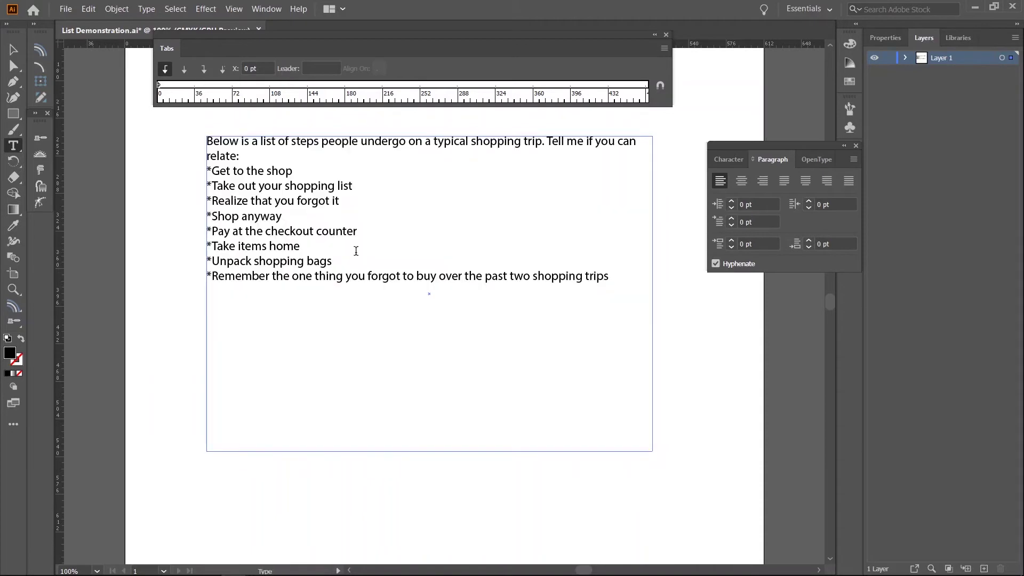
pyautogui.press('Escape')
pyautogui.moveTo(434, 448); pyautogui.dragTo(458, 340)
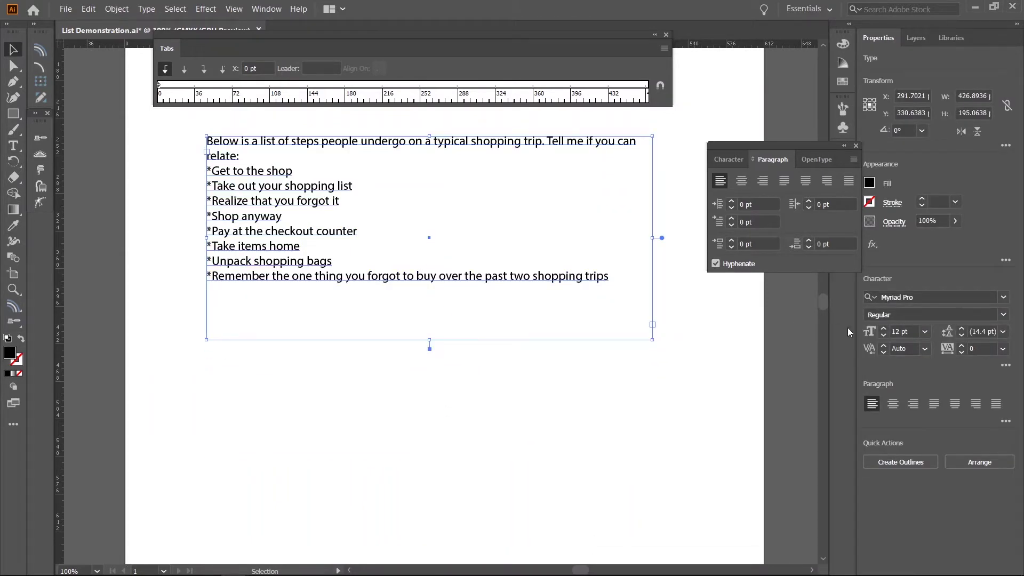
# Set the list to 16 pt, narrow and shift the frame right, and turn off Hyphenate.
pyautogui.click(916, 334)
pyautogui.write('1')
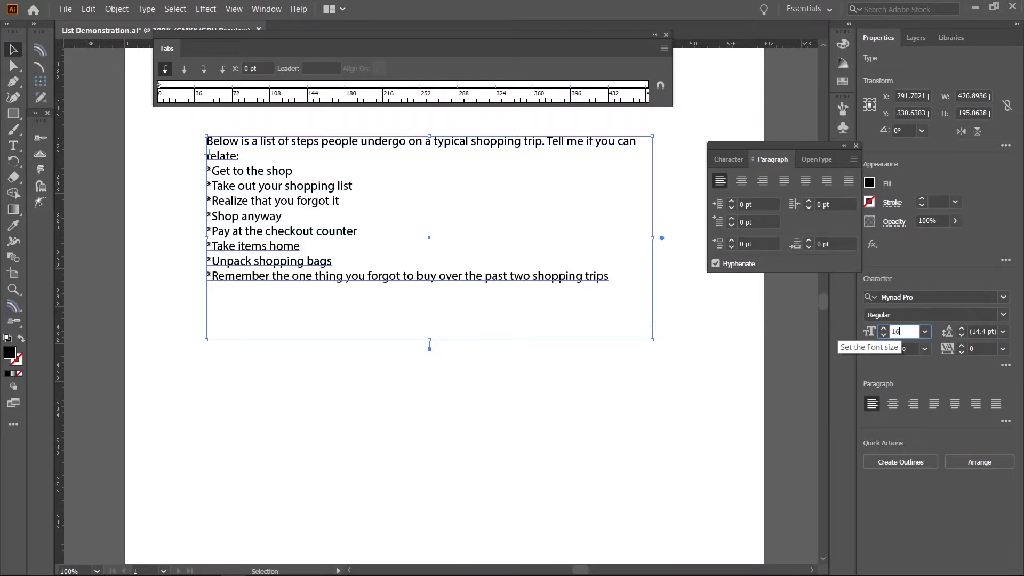
pyautogui.write('6')
pyautogui.press('Return')
pyautogui.doubleClick(430, 349)
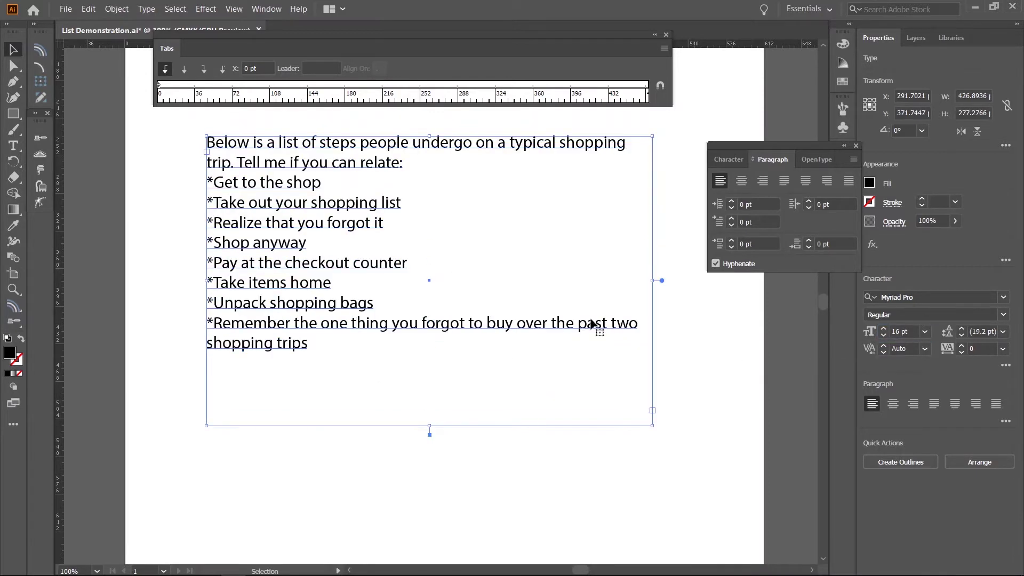
pyautogui.moveTo(653, 280); pyautogui.dragTo(549, 284)
pyautogui.moveTo(343, 265); pyautogui.dragTo(396, 268)
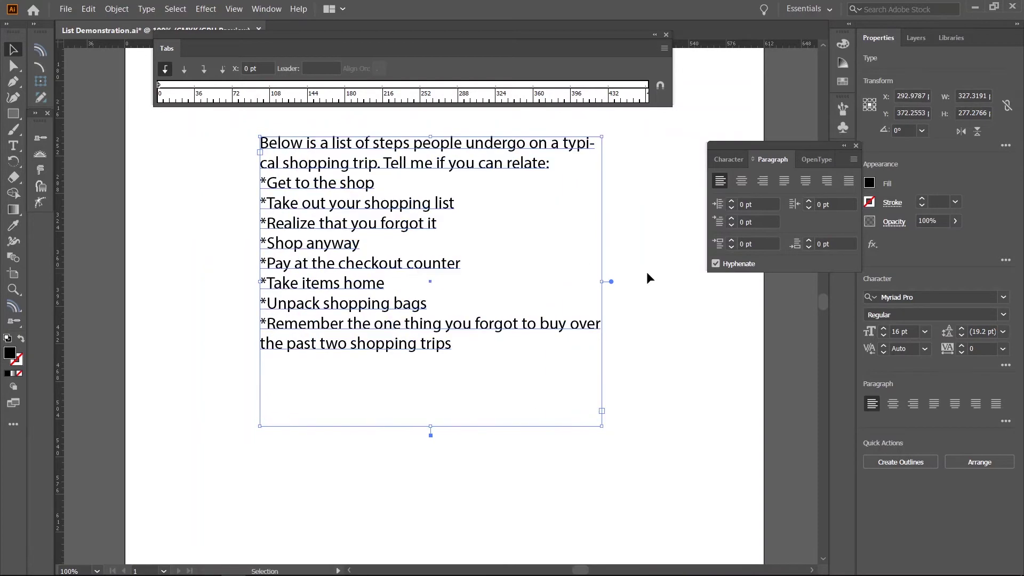
pyautogui.click(716, 264)
pyautogui.click(617, 212)
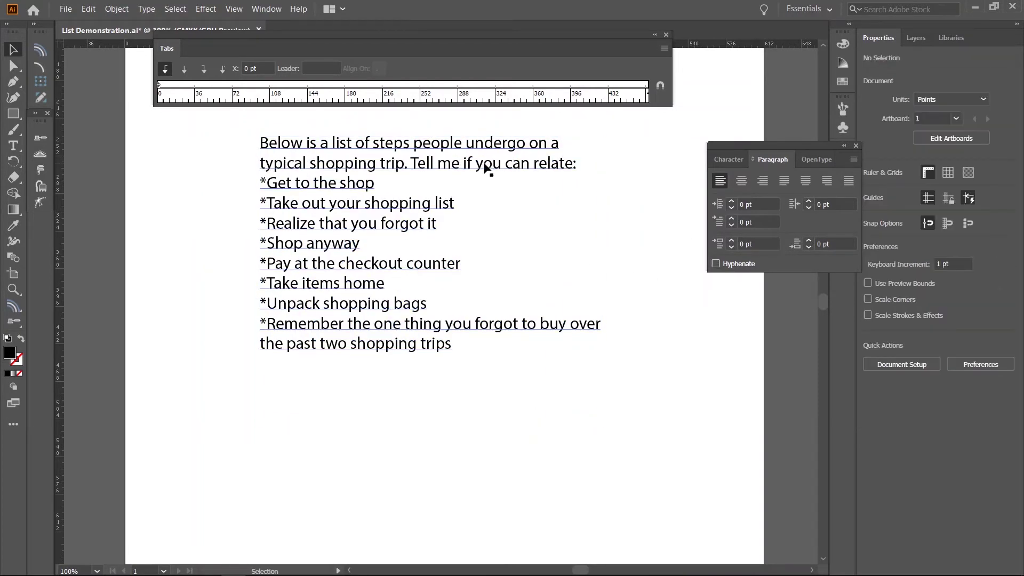
pyautogui.click(268, 184)
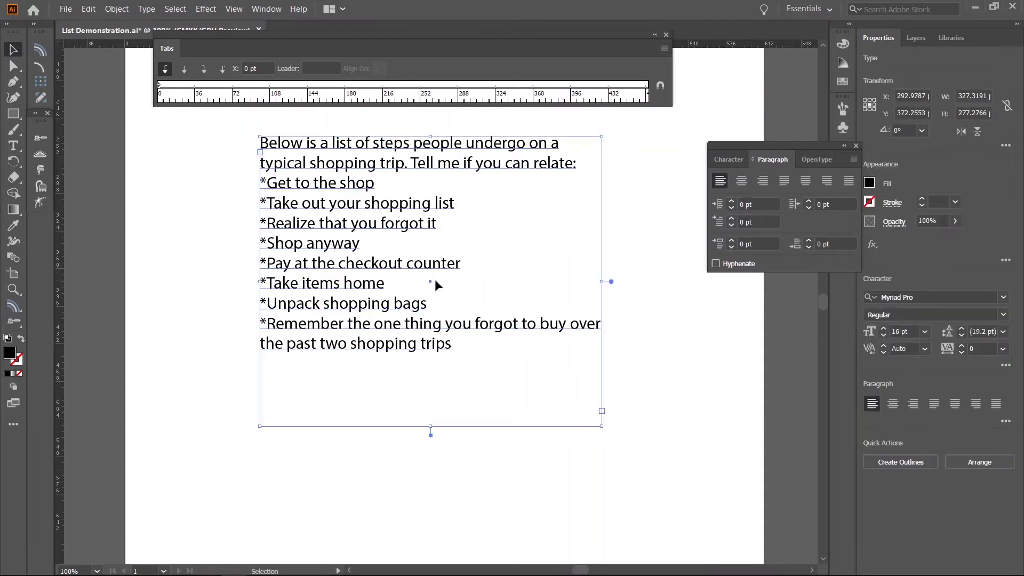
# Replace the asterisk before 'Get to the shop' with a bullet (Alt+0149) and a tab.
pyautogui.doubleClick(271, 199)
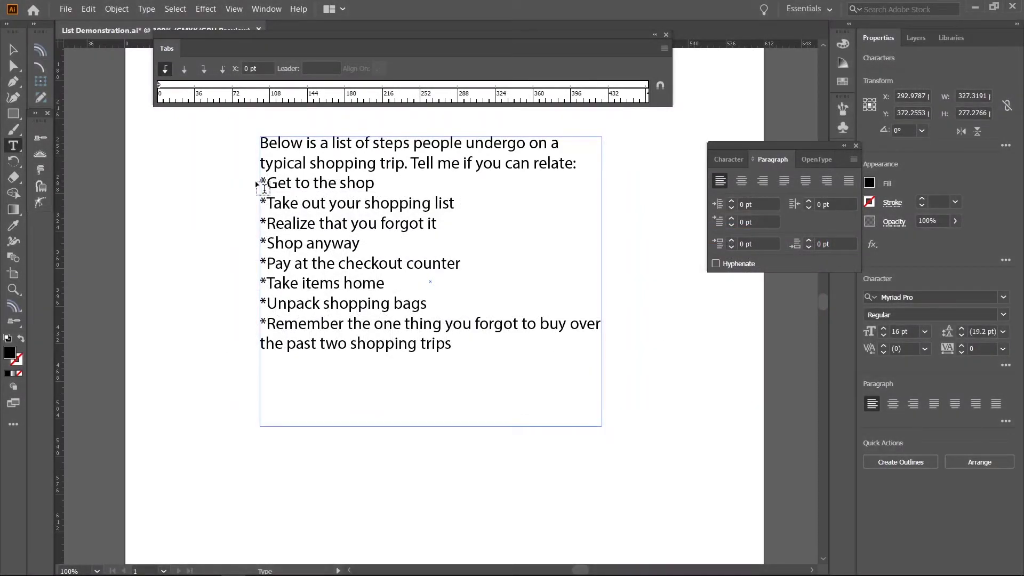
pyautogui.moveTo(268, 182); pyautogui.dragTo(261, 182)
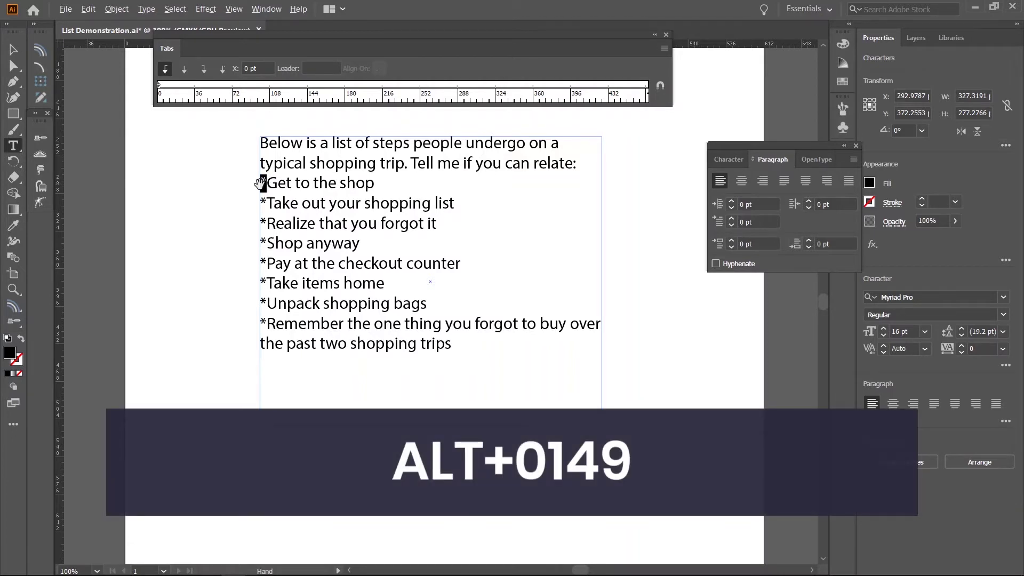
pyautogui.write('•')
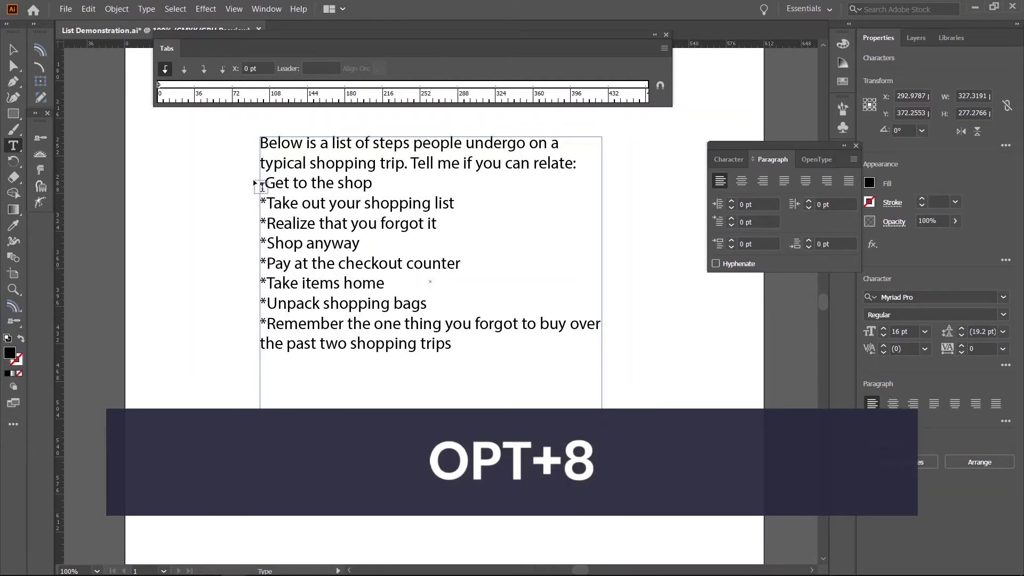
pyautogui.press('Tab')
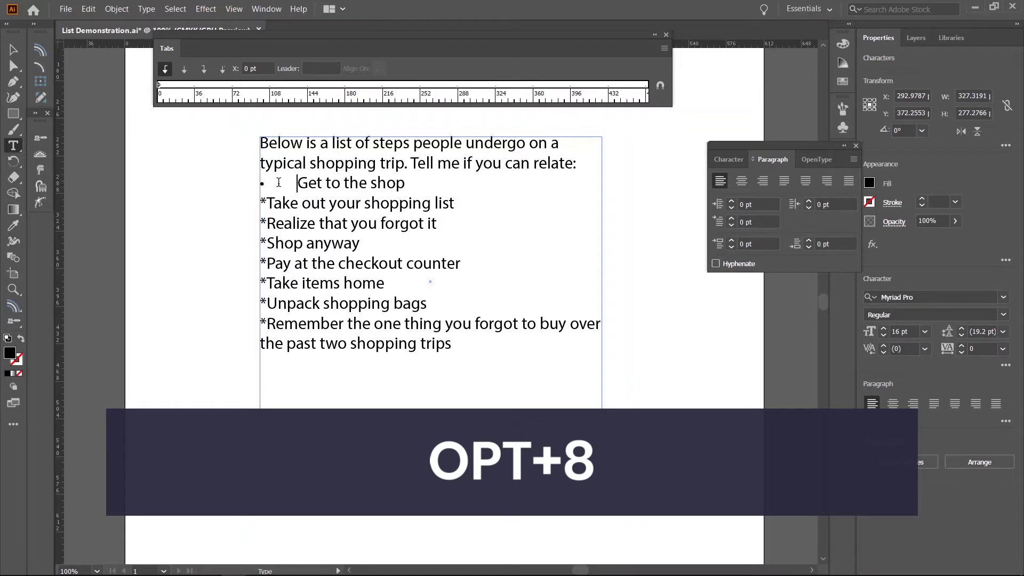
# Copy the bullet and tab and paste them over the remaining asterisks.
pyautogui.moveTo(288, 178); pyautogui.dragTo(258, 190)
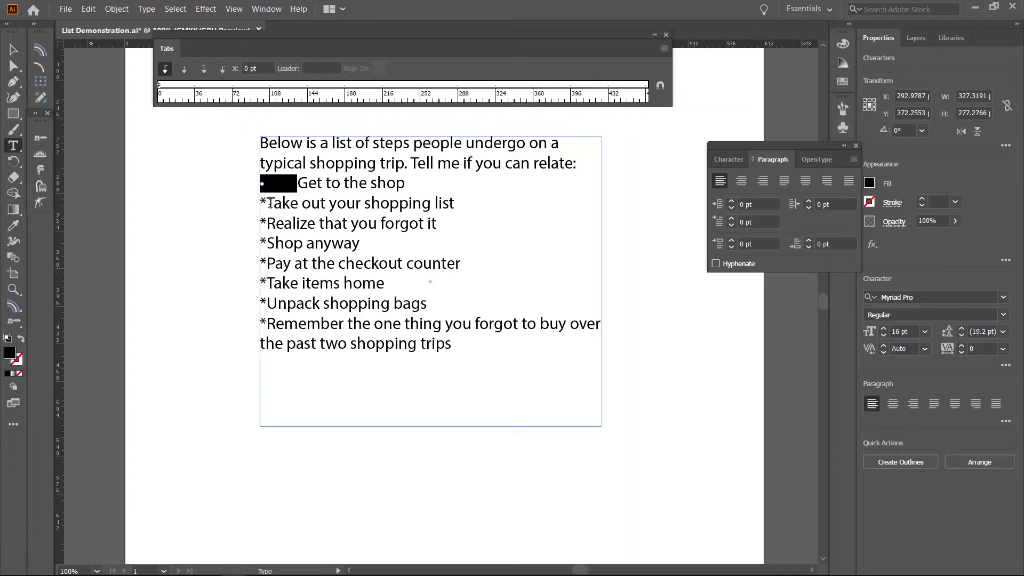
pyautogui.click(270, 203)
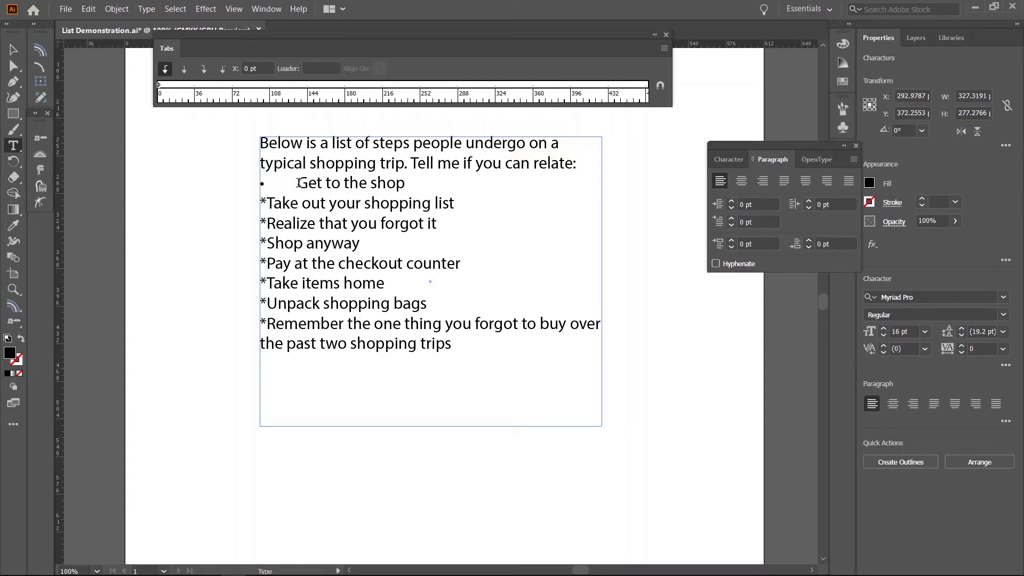
pyautogui.moveTo(299, 183); pyautogui.dragTo(256, 320)
pyautogui.hotkey('ctrl', 'c')
pyautogui.hotkey('ctrl', 'v')
pyautogui.hotkey('ctrl', 'v')
pyautogui.hotkey('ctrl', 'v')
pyautogui.hotkey('ctrl', 'v')
pyautogui.hotkey('ctrl', 'v')
pyautogui.hotkey('ctrl', 'v')
pyautogui.hotkey('ctrl', 'v')
pyautogui.press('Escape')
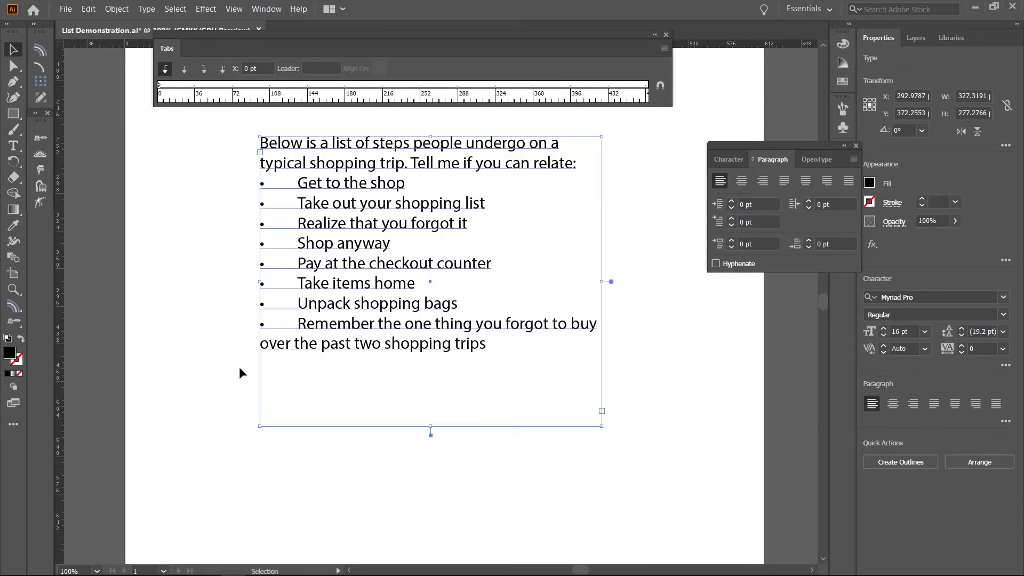
pyautogui.click(240, 372)
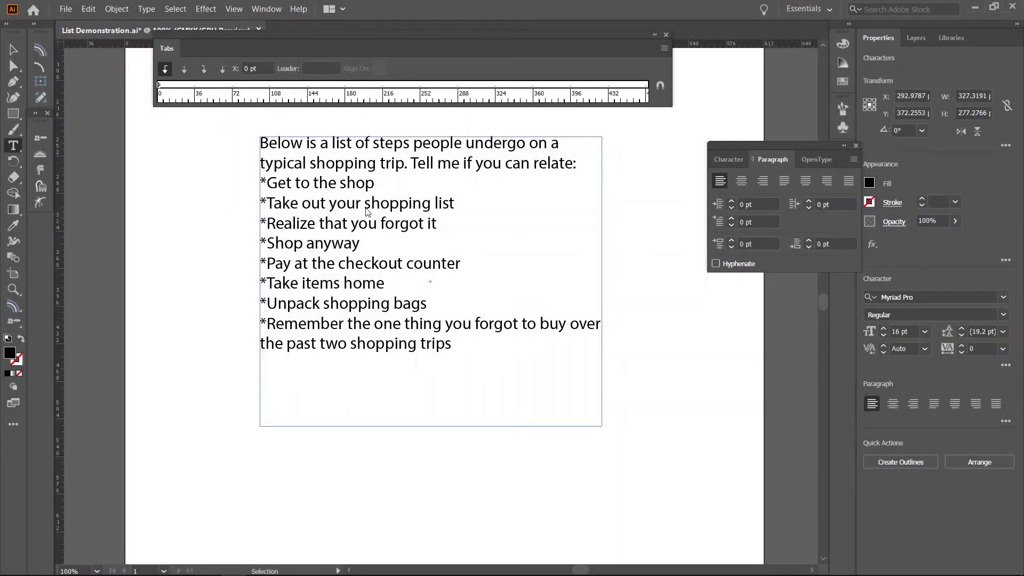
# Select the list items and set Find and Replace to find * and replace with ^8^t (bullet plus tab).
pyautogui.moveTo(260, 183); pyautogui.dragTo(286, 344)
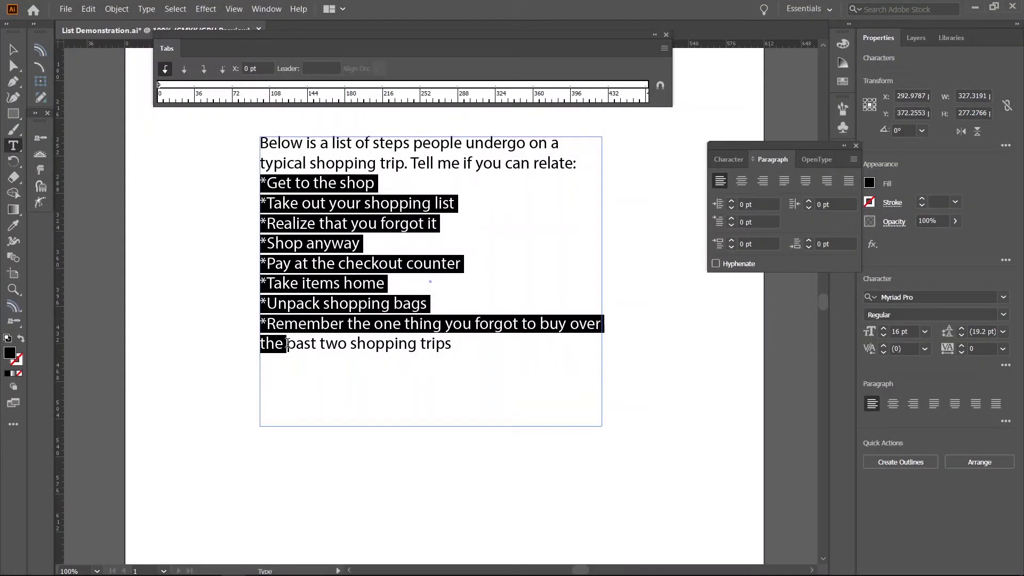
pyautogui.click(89, 9)
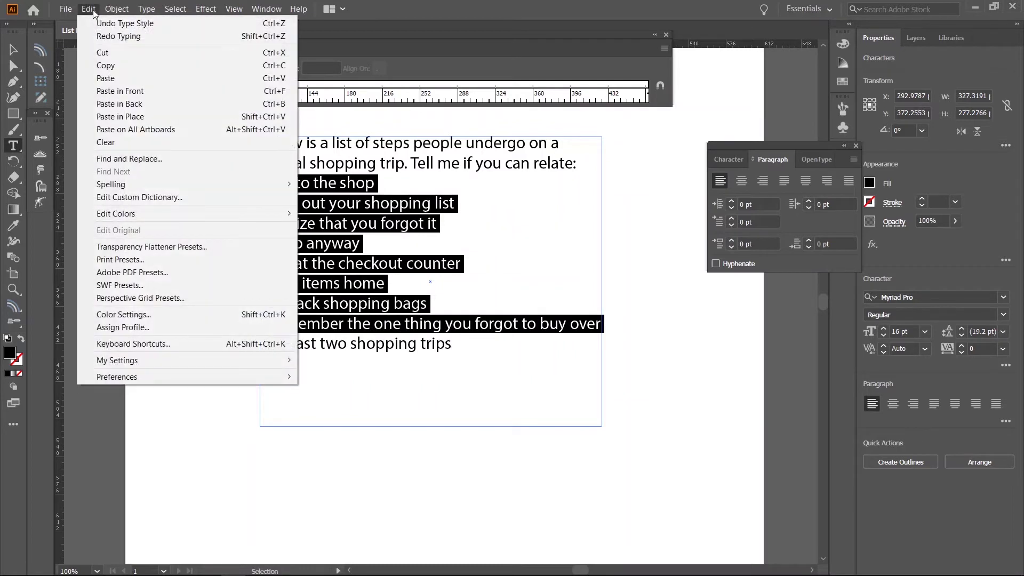
pyautogui.click(114, 161)
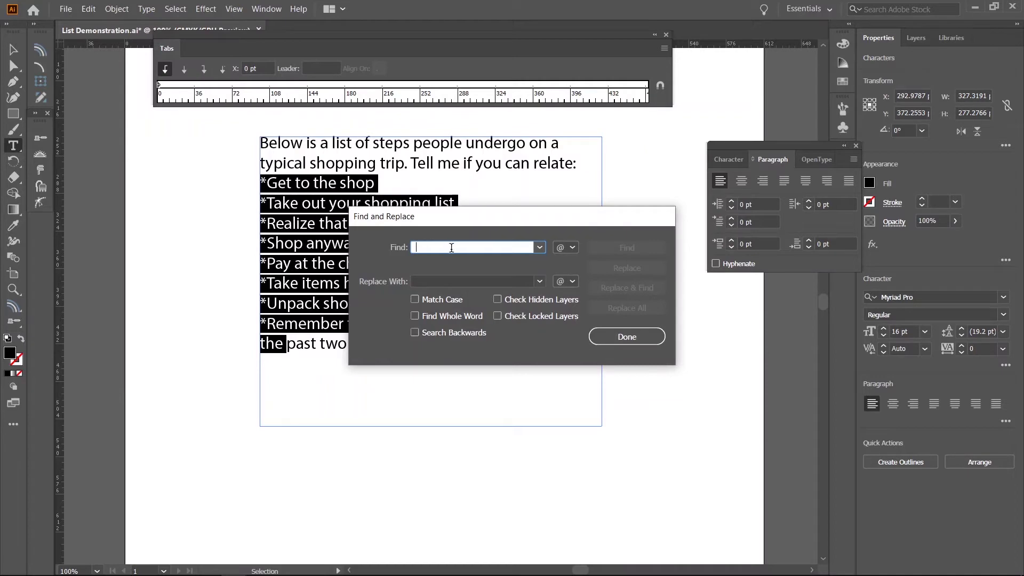
pyautogui.write('*')
pyautogui.click(564, 281)
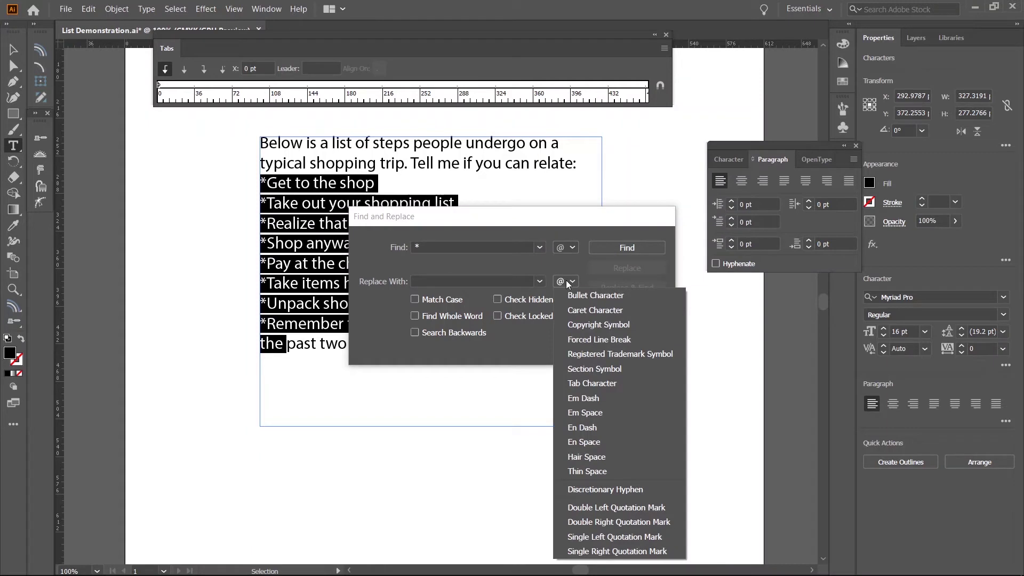
pyautogui.click(573, 294)
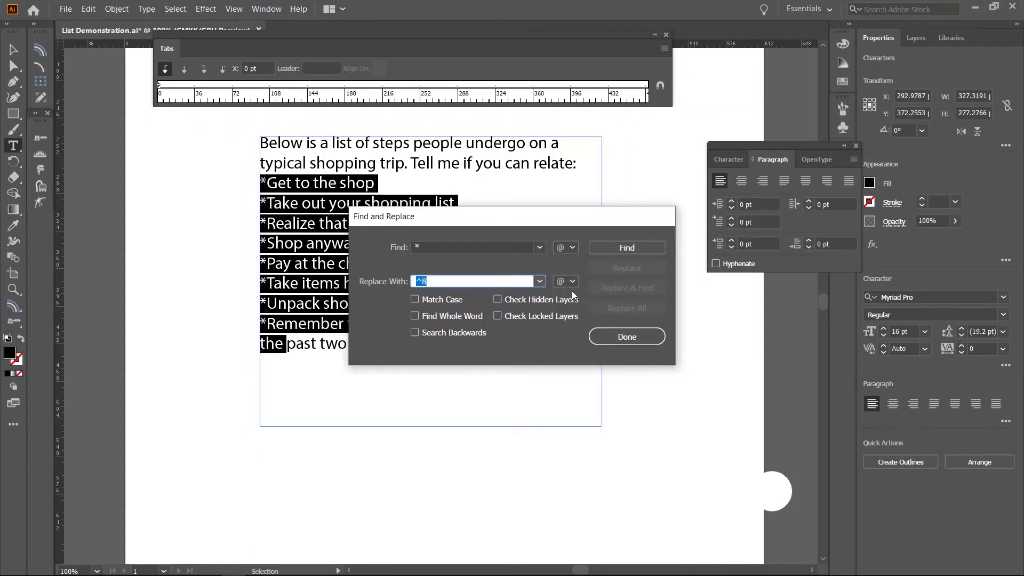
pyautogui.click(446, 283)
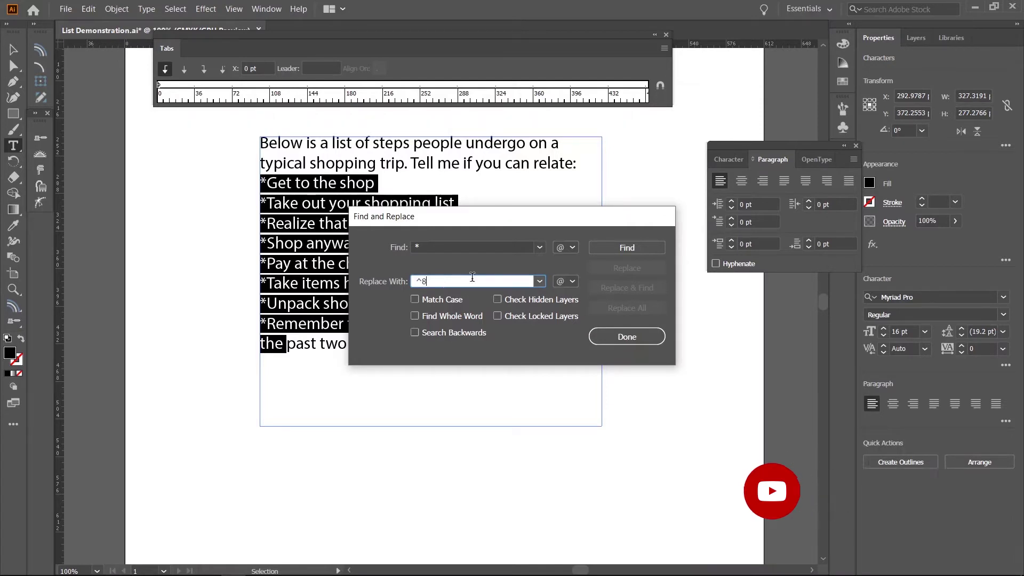
pyautogui.click(567, 281)
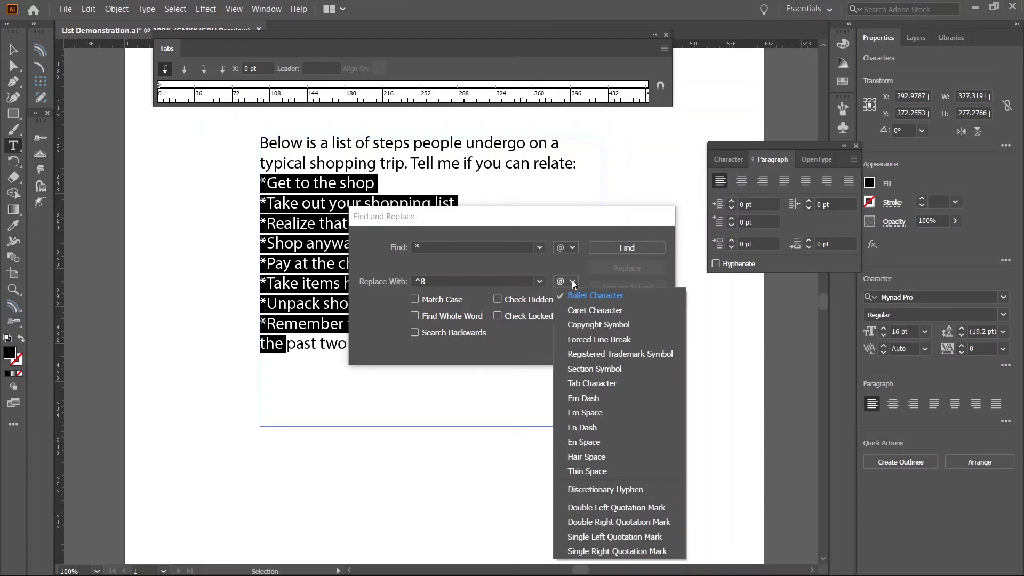
pyautogui.click(582, 384)
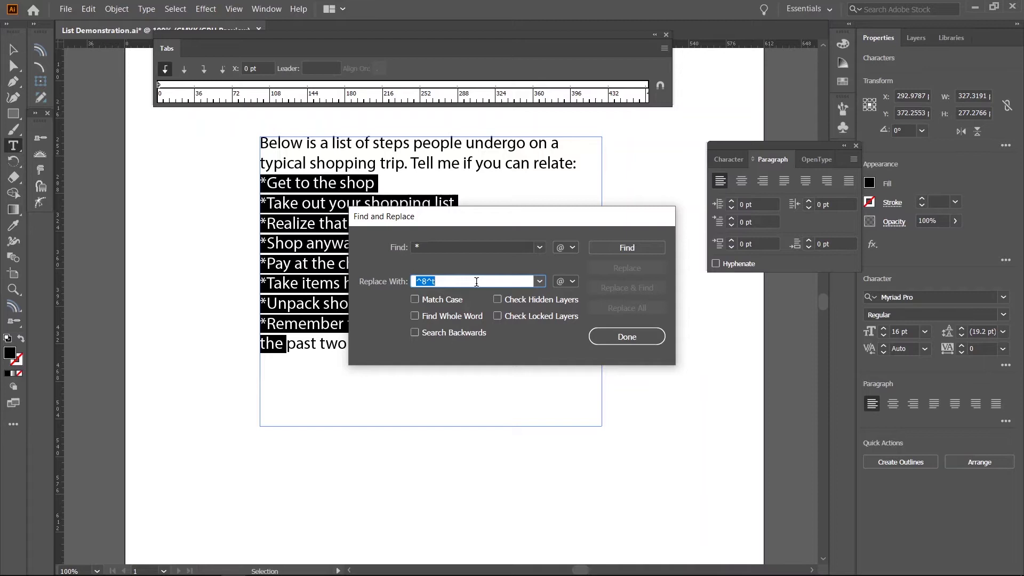
# Replace all eight asterisks with a bullet and tab, then close Find and Replace.
pyautogui.click(633, 245)
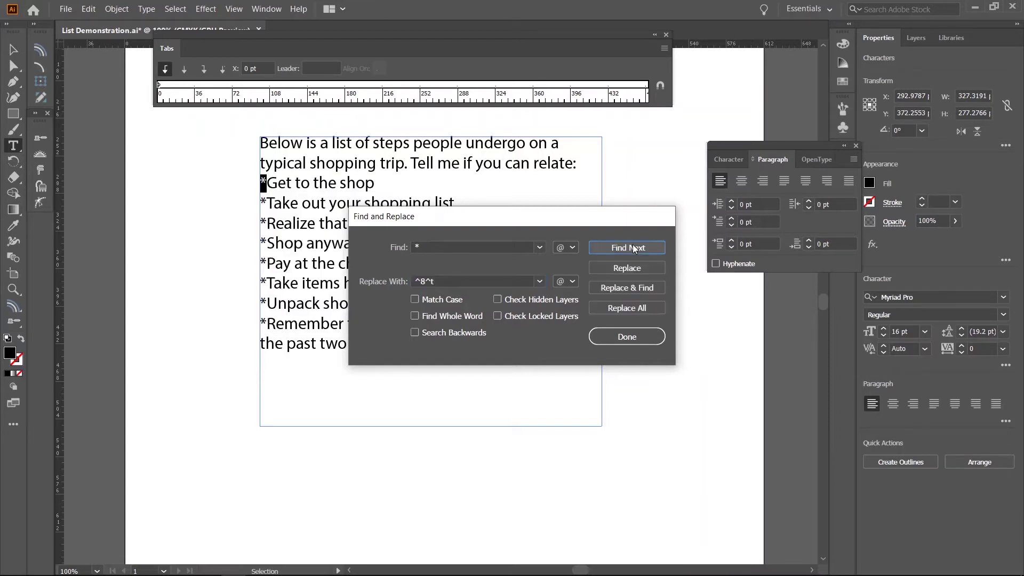
pyautogui.click(627, 312)
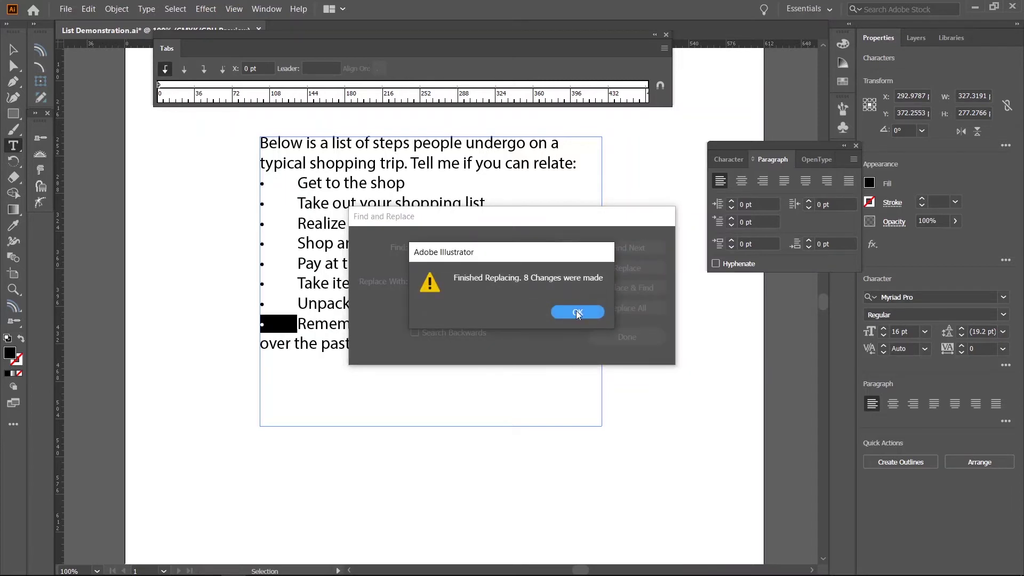
pyautogui.click(576, 311)
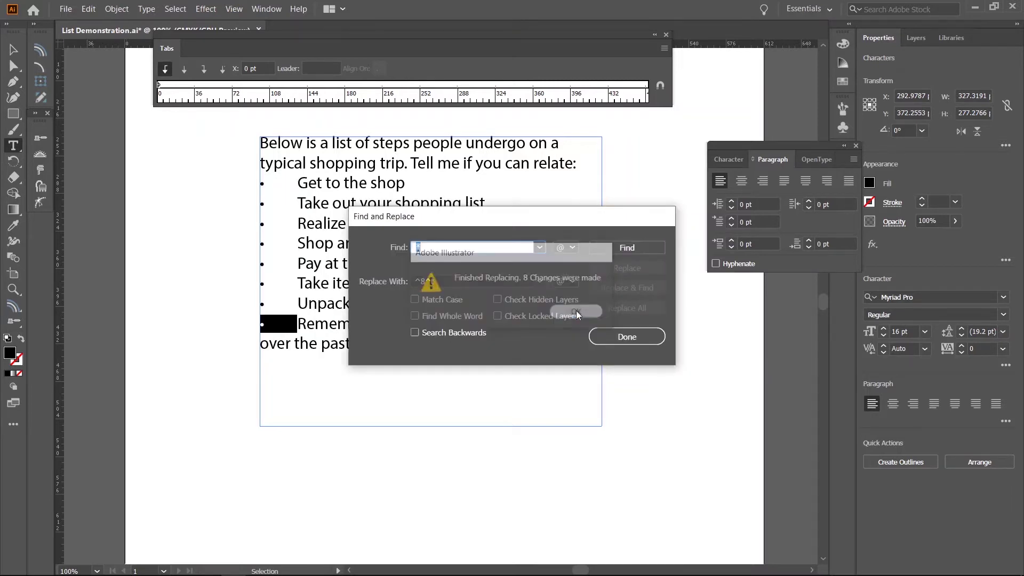
pyautogui.click(623, 337)
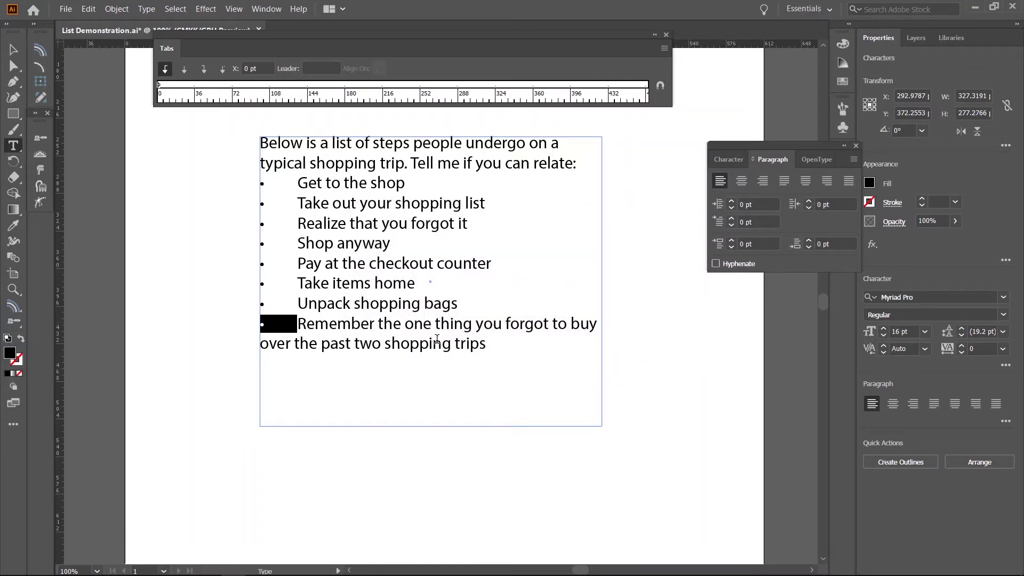
# Select all the bullet items with the Type tool and reset the Paragraph panel to defaults.
pyautogui.click(531, 348)
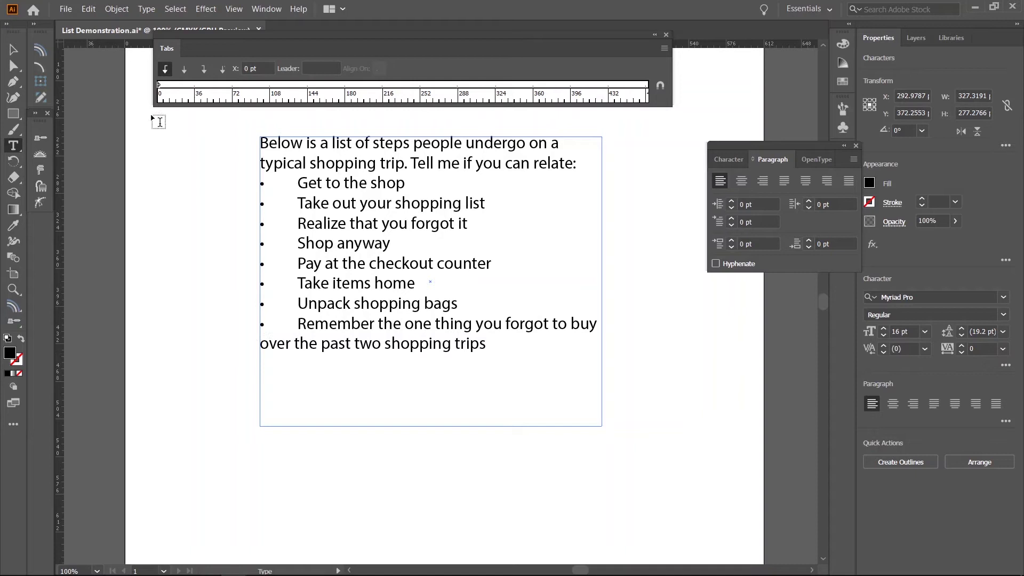
pyautogui.click(14, 49)
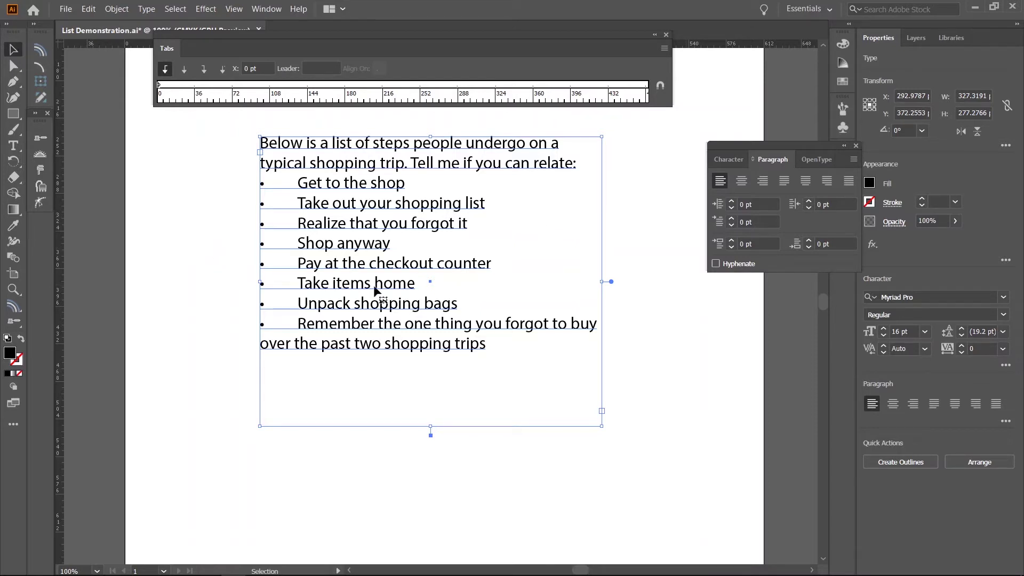
pyautogui.press('t')
pyautogui.click(323, 301)
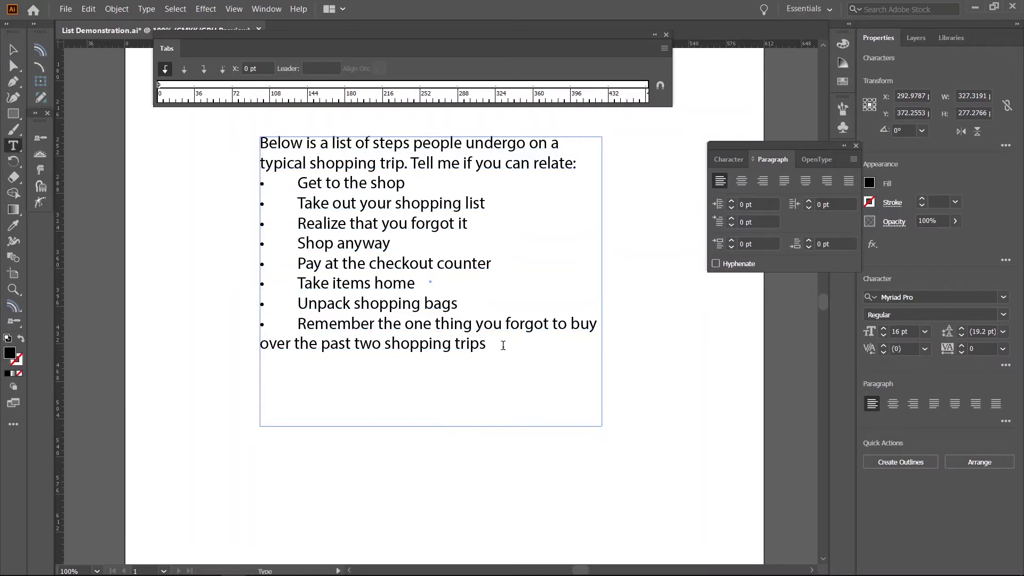
pyautogui.moveTo(506, 346); pyautogui.dragTo(249, 179)
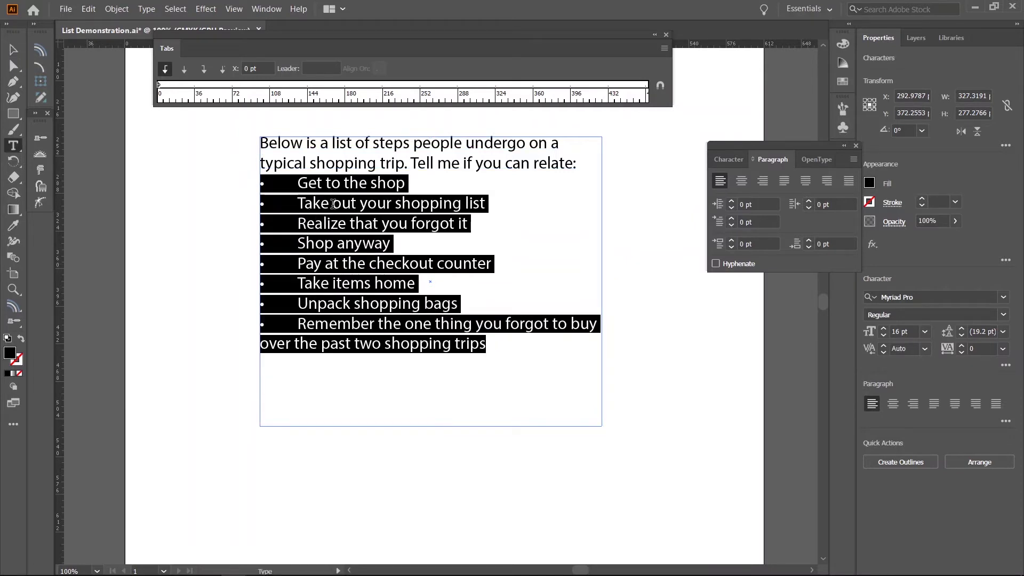
pyautogui.moveTo(823, 146); pyautogui.dragTo(780, 145)
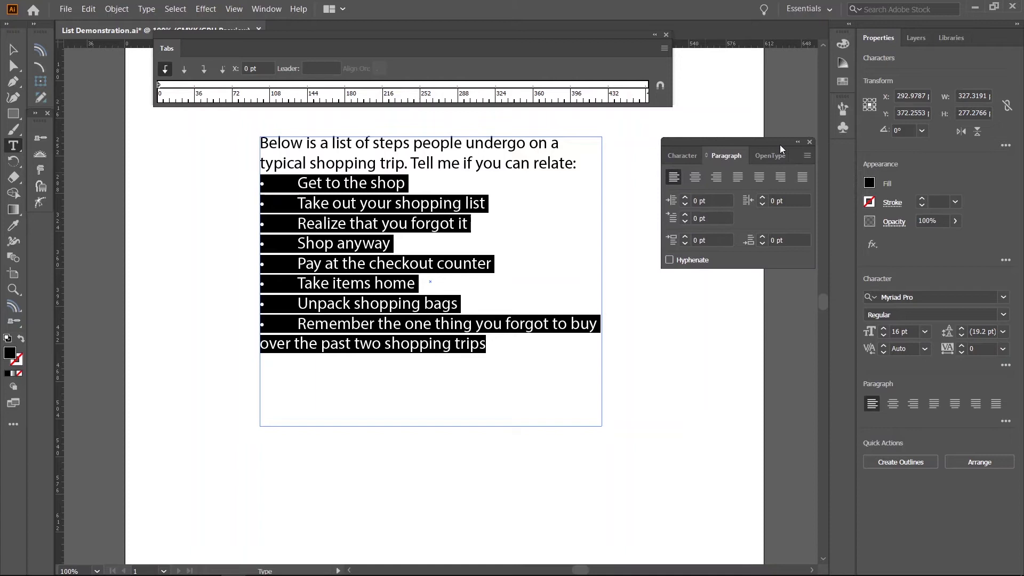
pyautogui.click(808, 155)
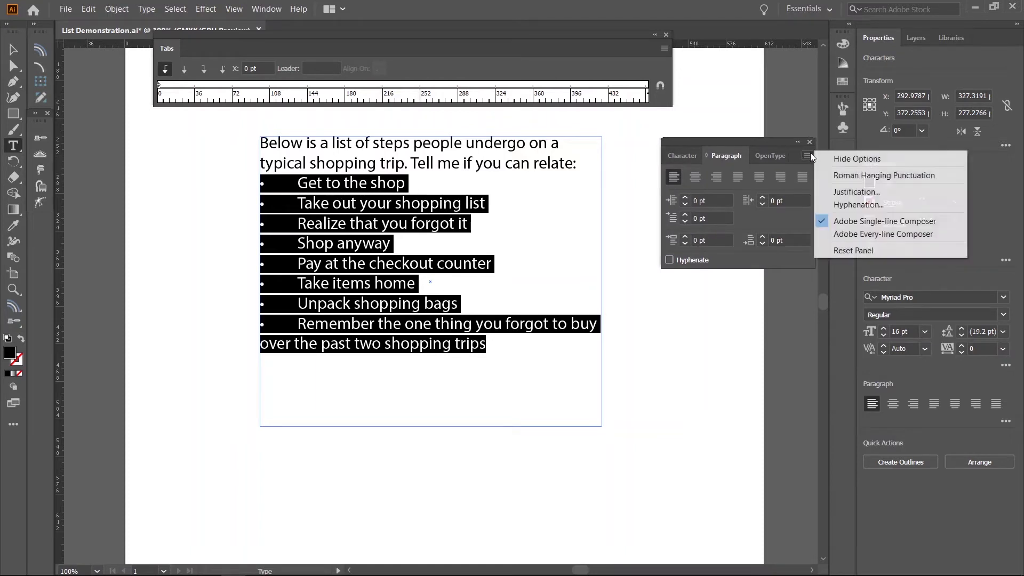
pyautogui.click(835, 249)
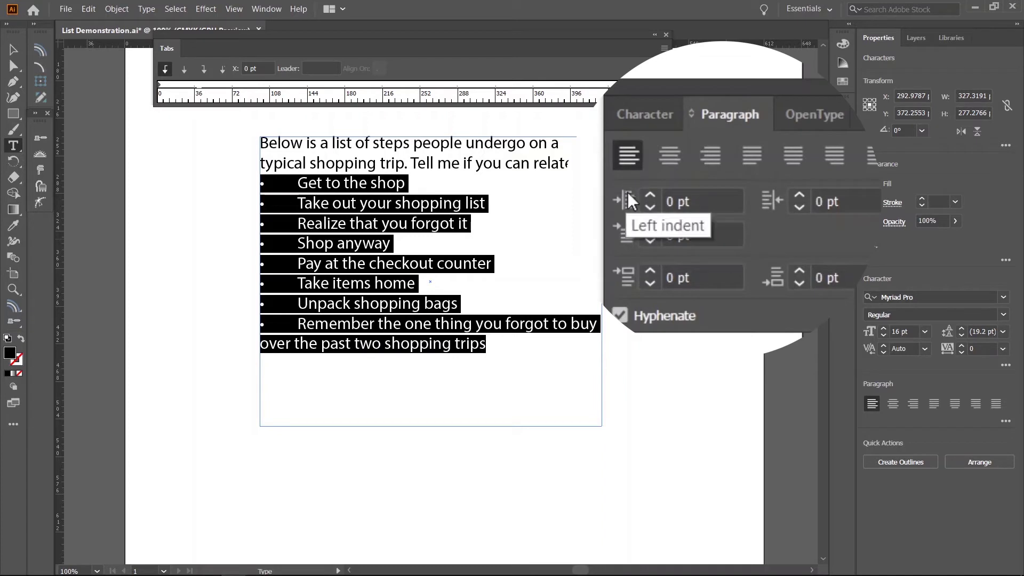
# Give the bullet items a 40 pt left indent and a -20 pt first-line indent.
pyautogui.click(699, 197)
pyautogui.write('40')
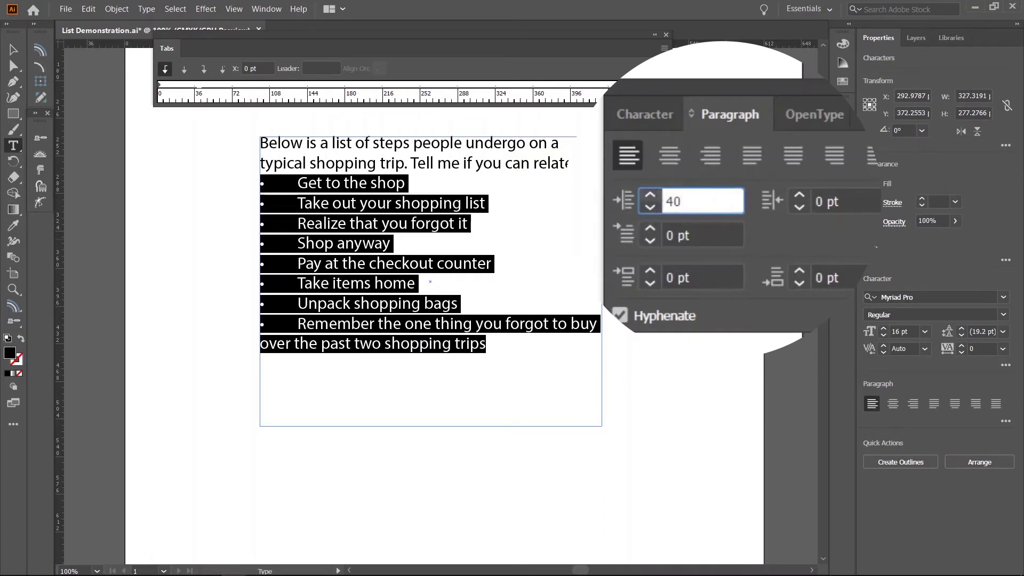
pyautogui.press('Return')
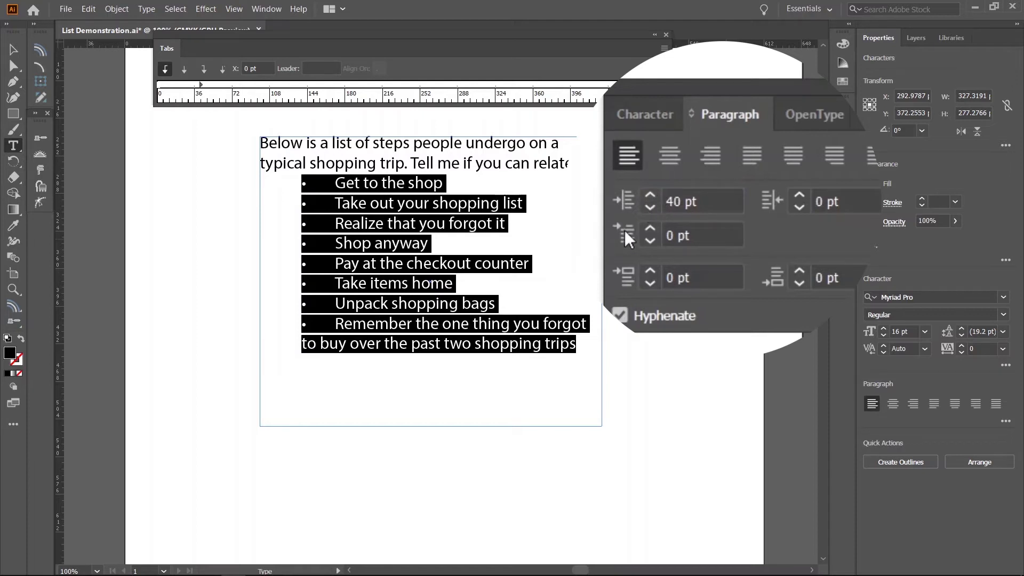
pyautogui.moveTo(708, 231); pyautogui.dragTo(662, 228)
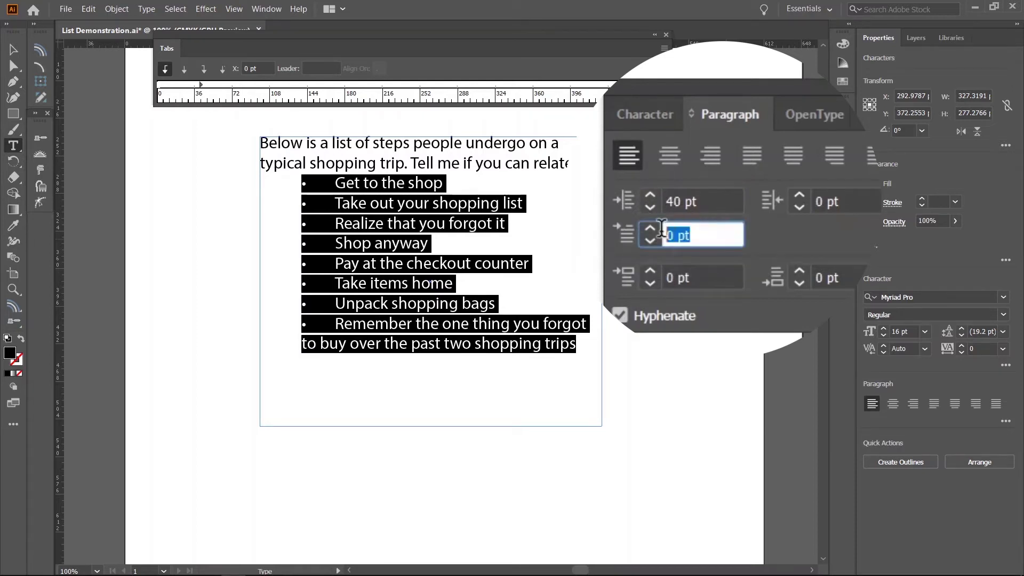
pyautogui.write('-20')
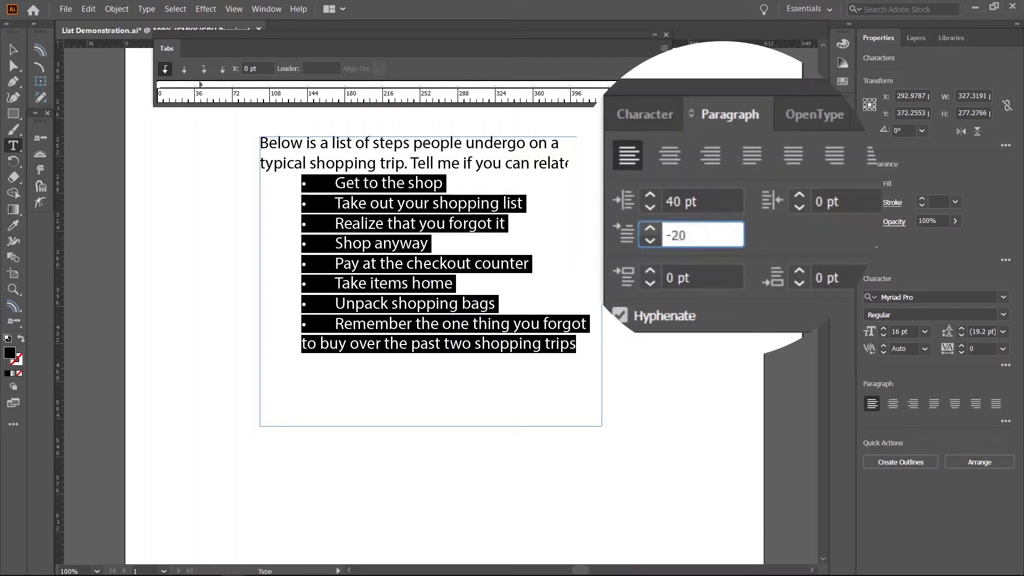
pyautogui.press('Return')
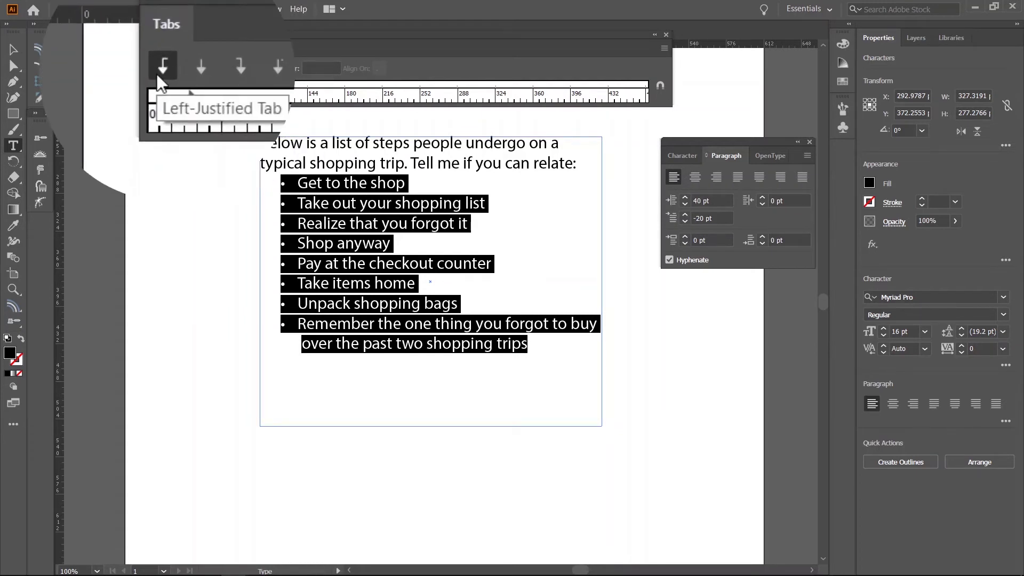
# Add a left-justified tab stop at 40 pt to the bullet items, then deselect the text.
pyautogui.click(294, 92)
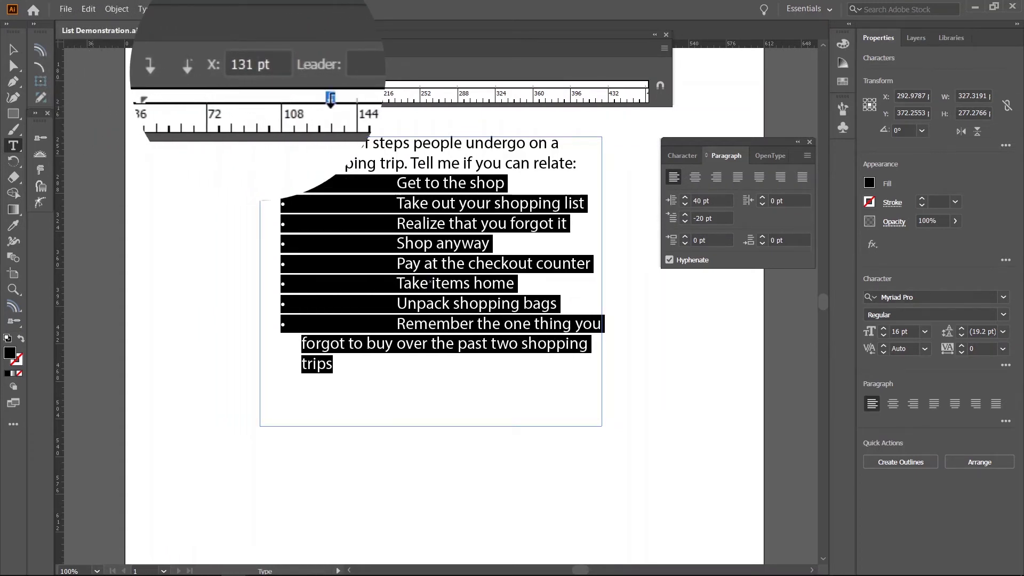
pyautogui.click(208, 61)
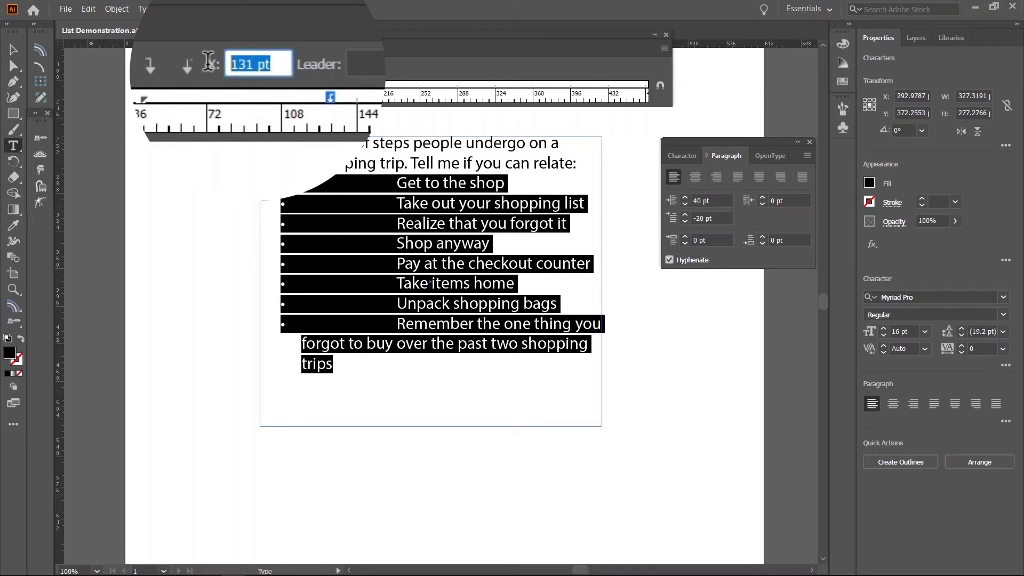
pyautogui.write('40')
pyautogui.press('Return')
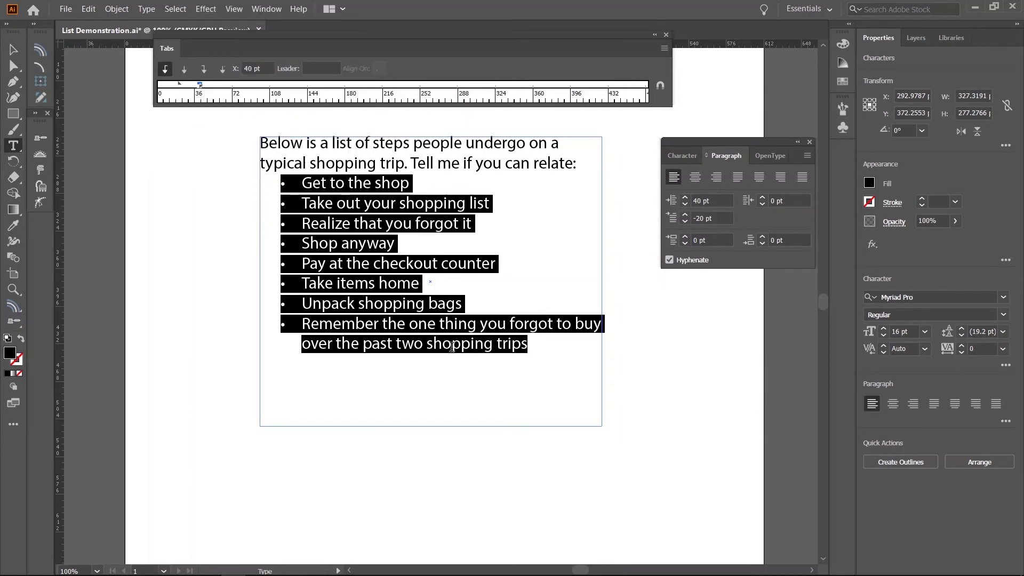
pyautogui.click(541, 346)
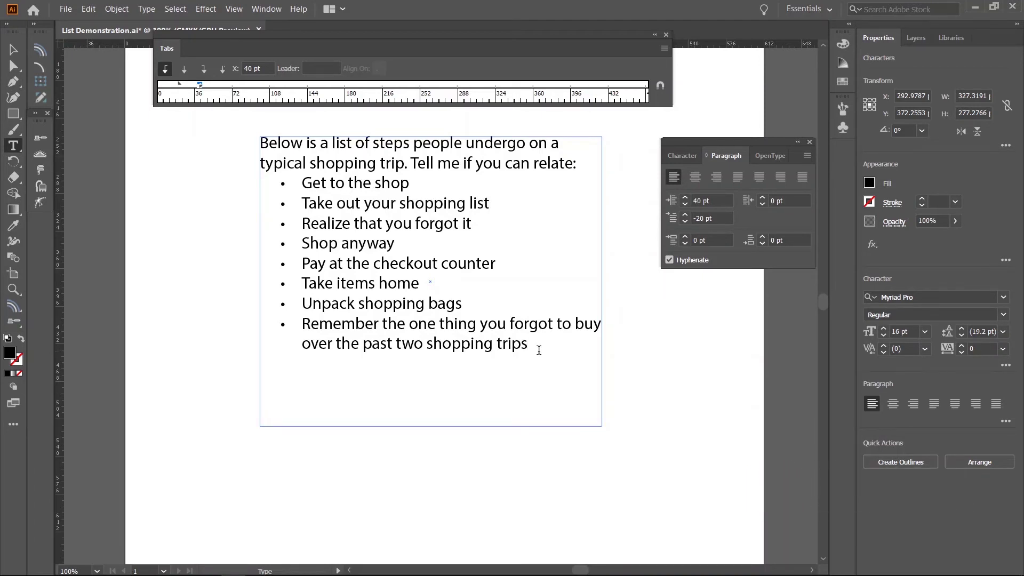
# Indent the last four items to 80 pt (+40) and add a tab stop at 80 pt.
pyautogui.moveTo(539, 353); pyautogui.dragTo(282, 260)
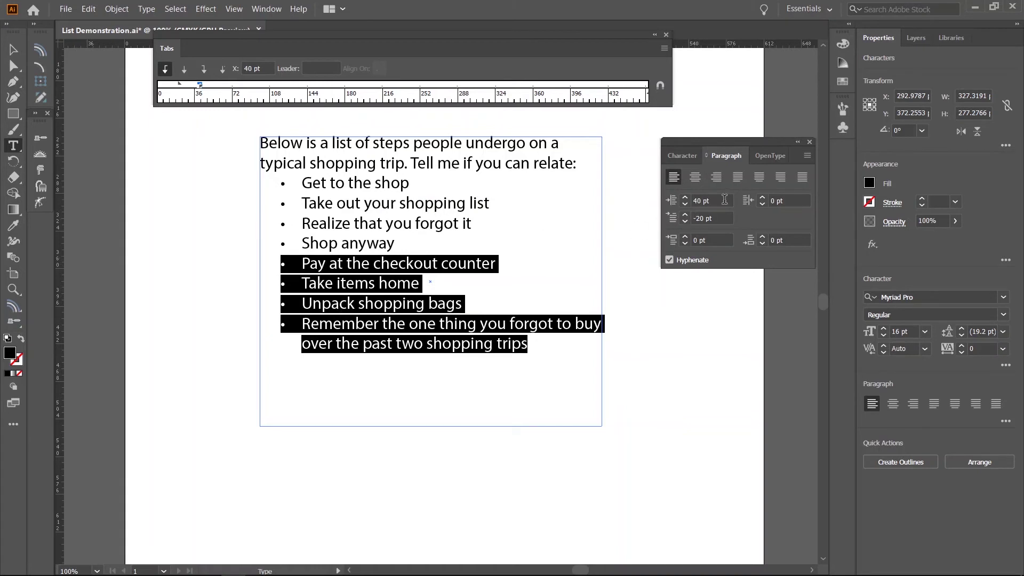
pyautogui.click(728, 200)
pyautogui.write('+40')
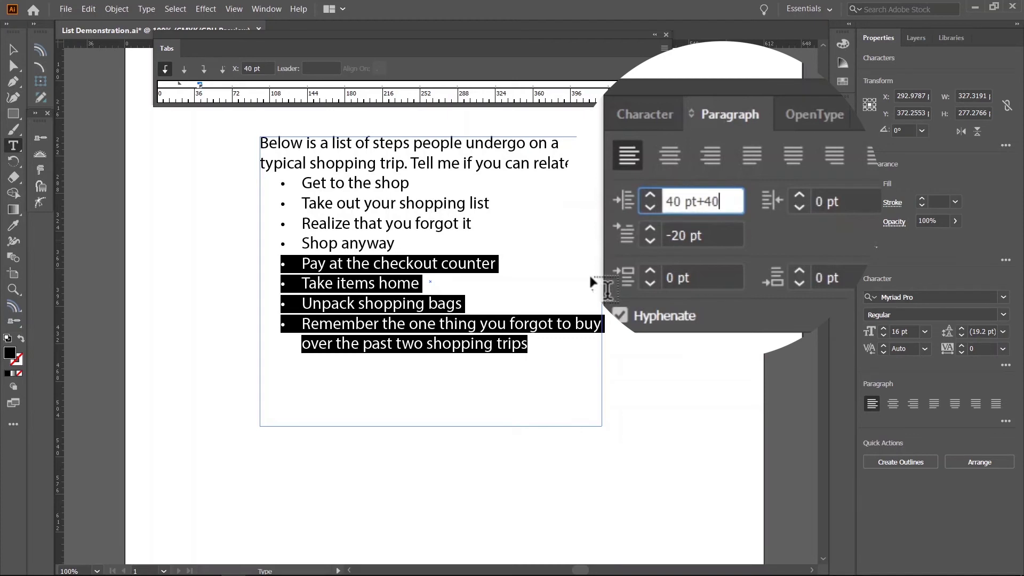
pyautogui.press('Return')
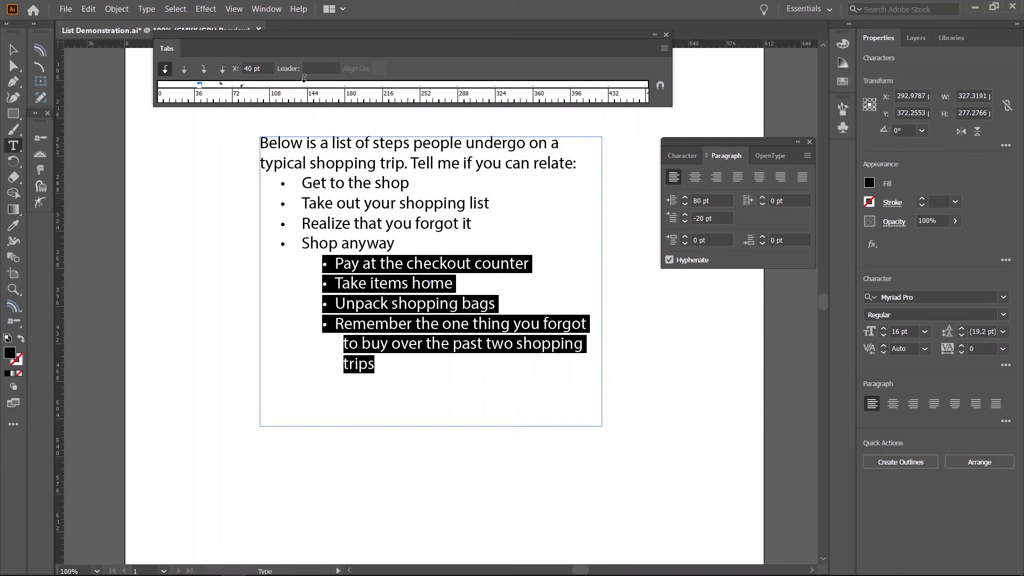
pyautogui.click(363, 84)
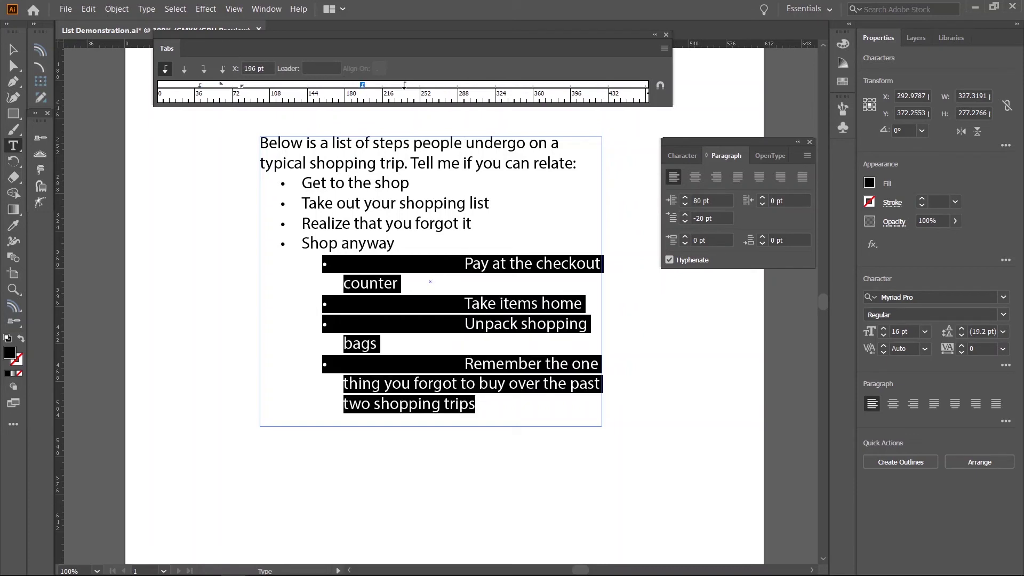
pyautogui.click(269, 68)
pyautogui.write('80')
pyautogui.press('Return')
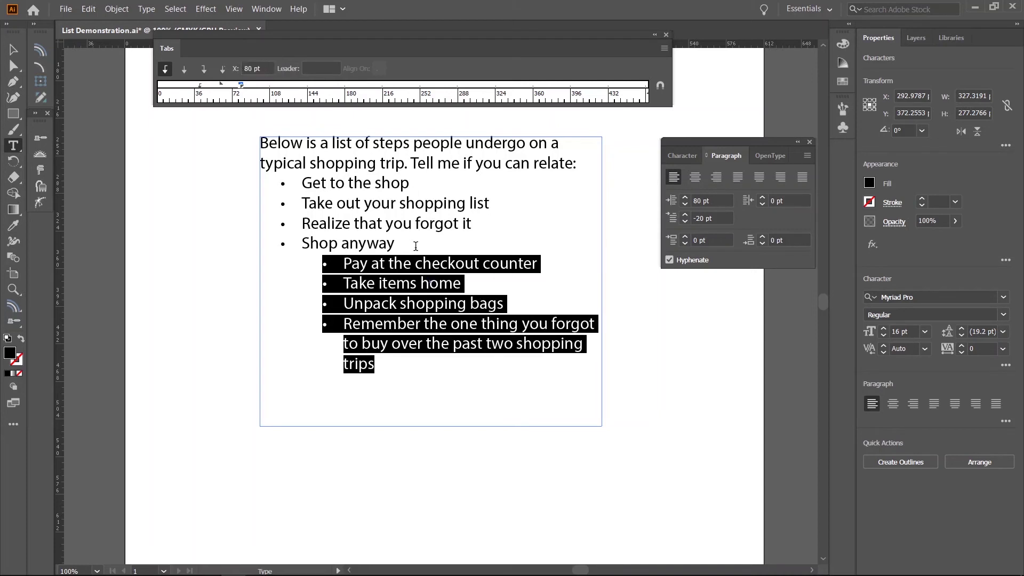
pyautogui.click(387, 359)
# Indent the last two items a further +40 to 120 pt.
pyautogui.moveTo(400, 363); pyautogui.dragTo(318, 296)
pyautogui.click(712, 201)
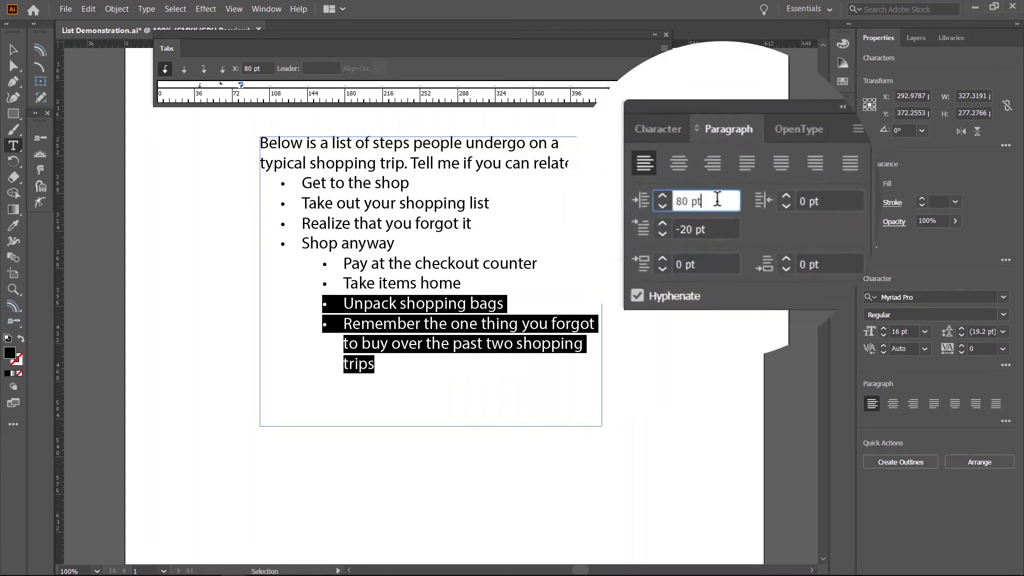
pyautogui.write('+40')
pyautogui.press('Return')
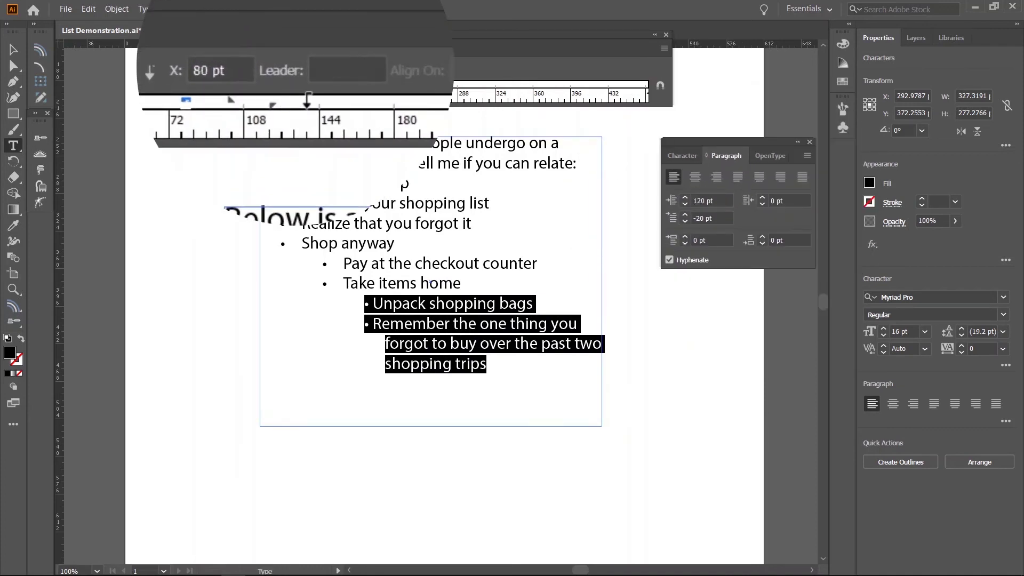
# Set a 120 pt tab stop for the last two items, then deselect the text frame with the Selection tool.
pyautogui.moveTo(351, 99); pyautogui.dragTo(358, 102)
pyautogui.moveTo(240, 67); pyautogui.dragTo(193, 63)
pyautogui.write('120')
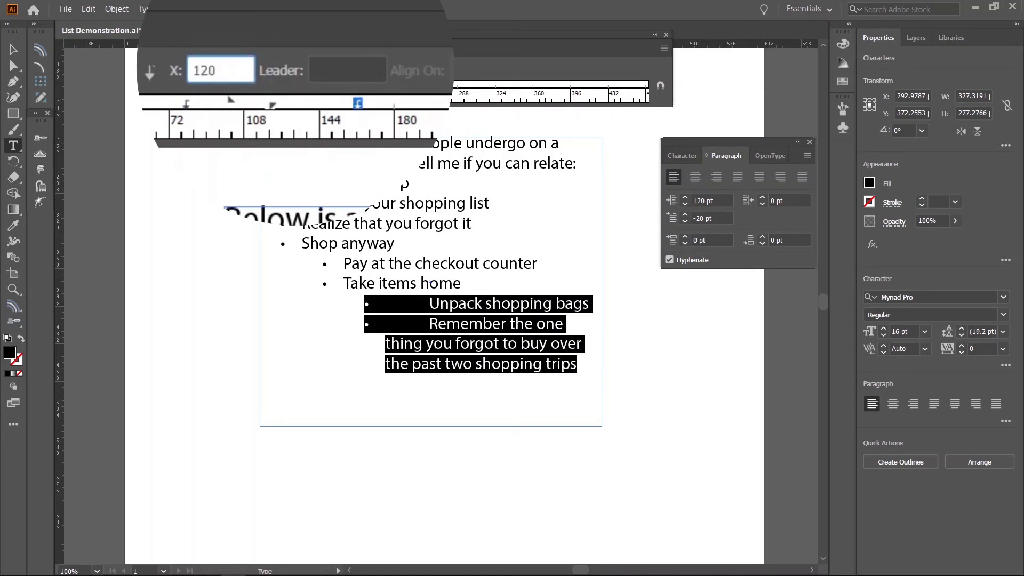
pyautogui.press('Return')
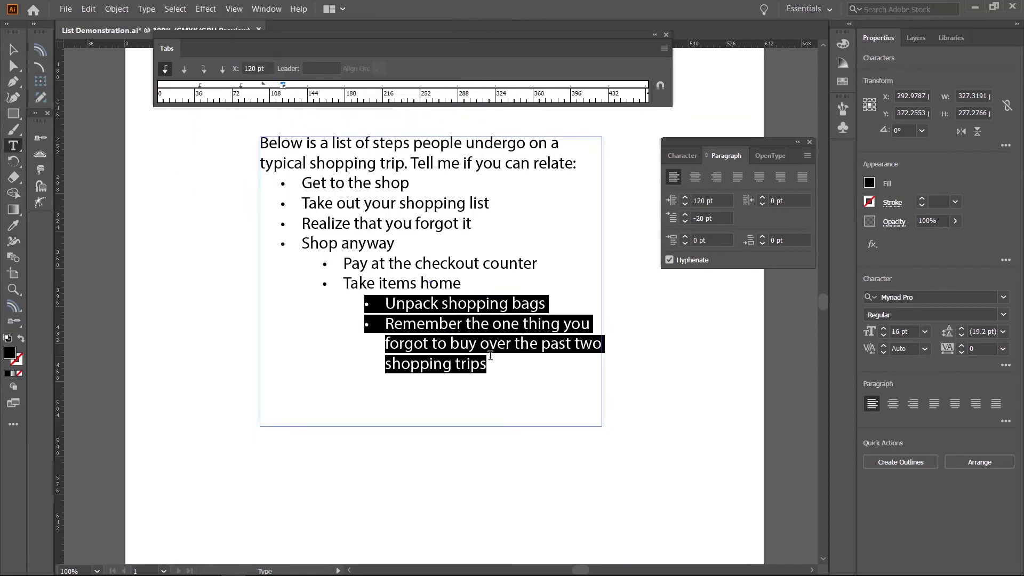
pyautogui.click(497, 369)
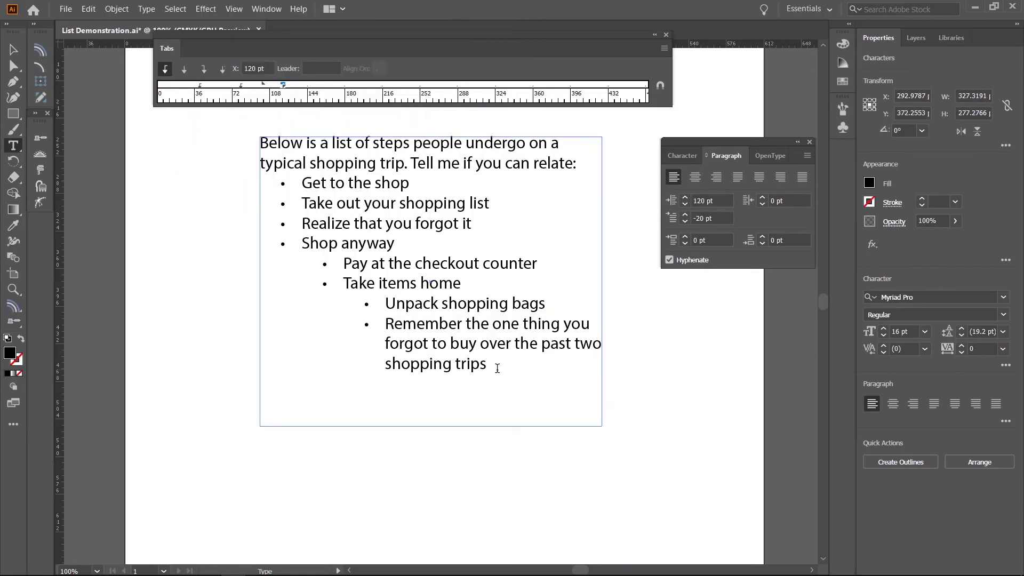
pyautogui.click(13, 49)
pyautogui.click(204, 278)
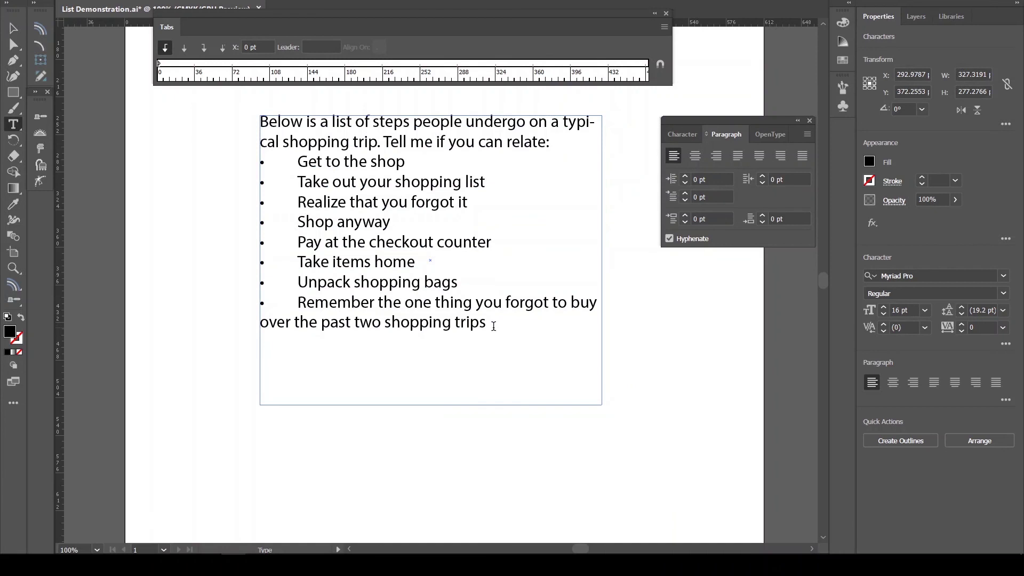
# Give all eight bullet items a 36 pt left indent (18*2) and a -18 pt first-line indent.
pyautogui.moveTo(494, 327); pyautogui.dragTo(259, 161)
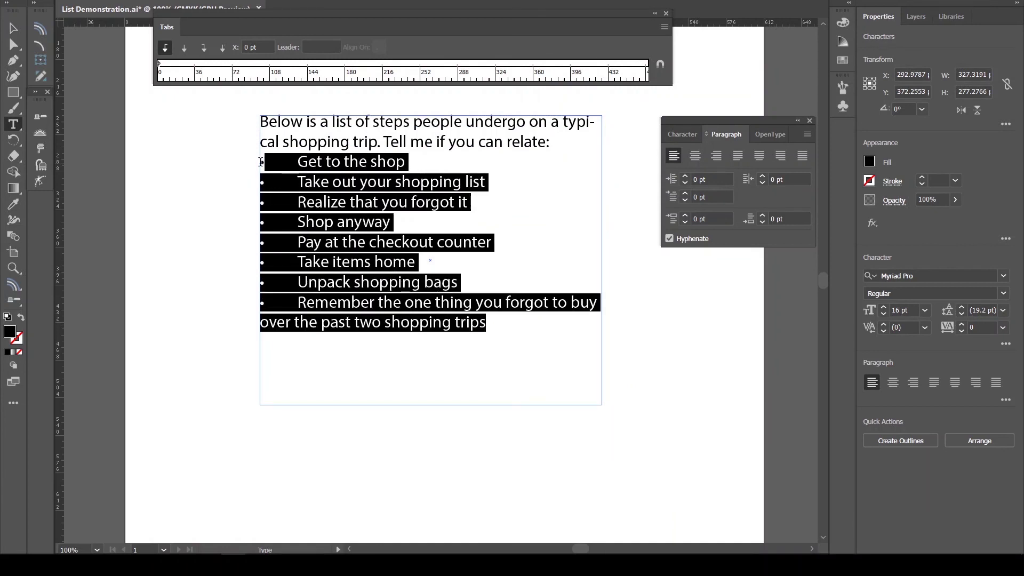
pyautogui.click(719, 178)
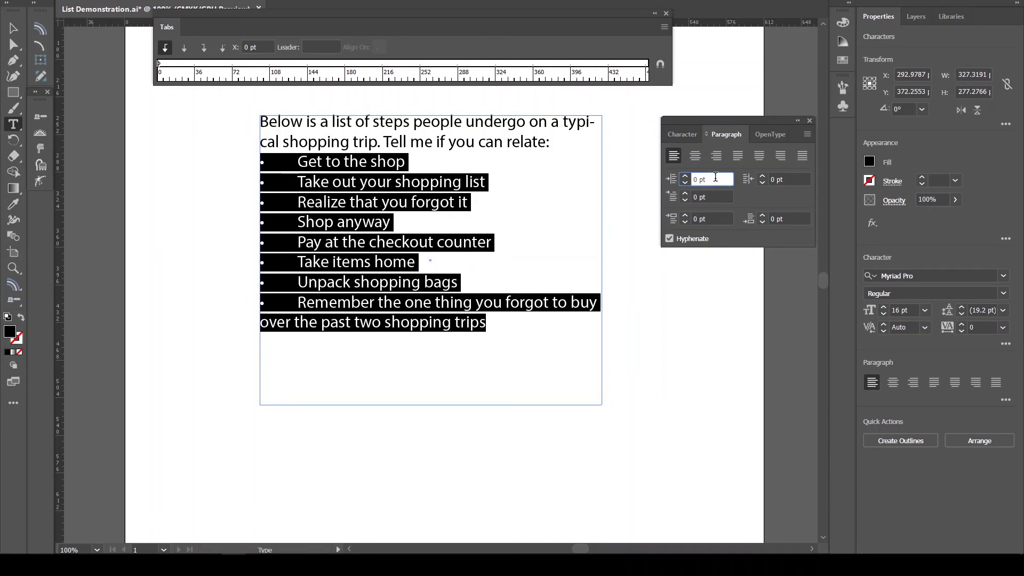
pyautogui.write('18*2')
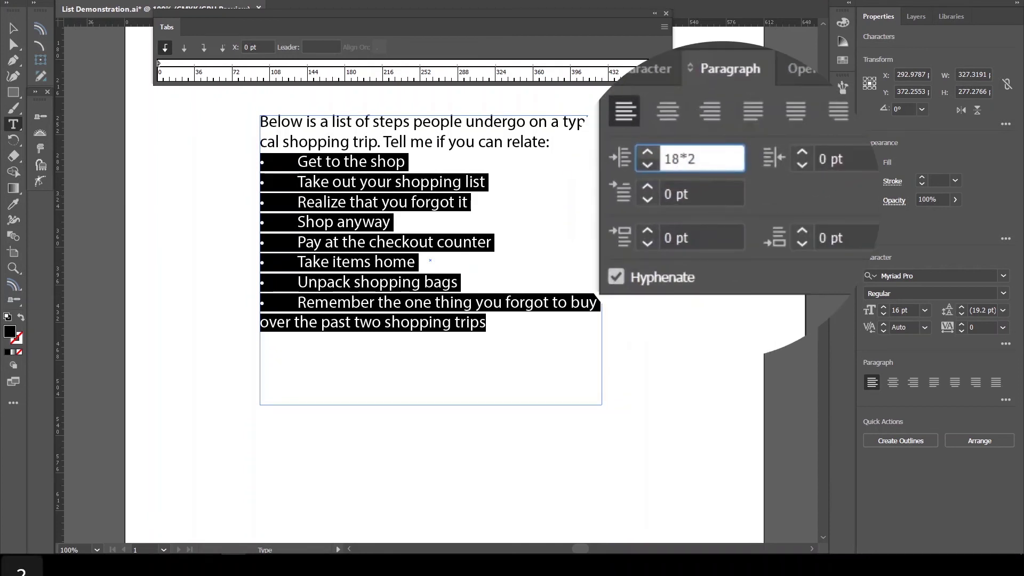
pyautogui.press('Return')
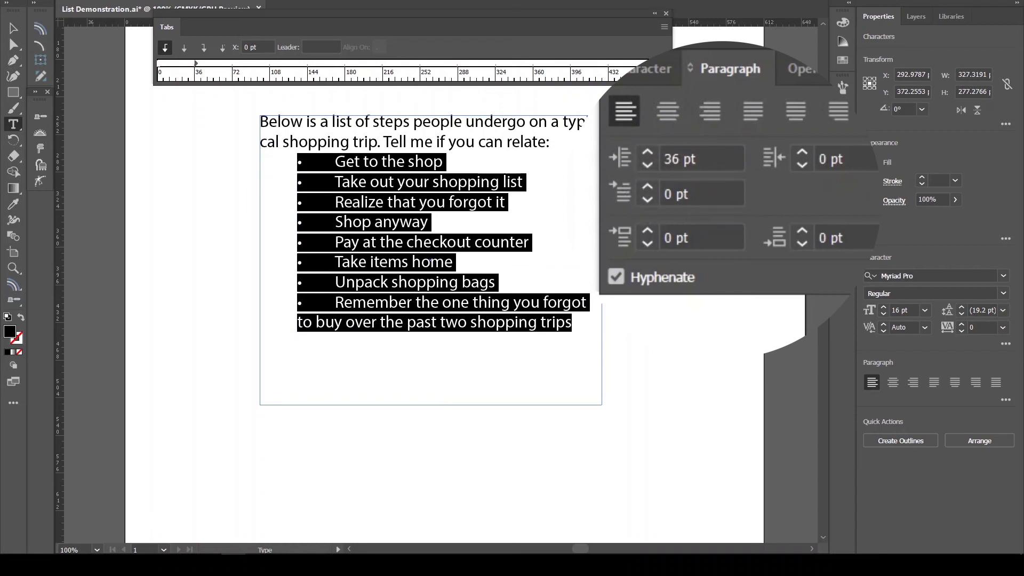
pyautogui.click(724, 195)
pyautogui.moveTo(724, 196); pyautogui.dragTo(622, 201)
pyautogui.write('-')
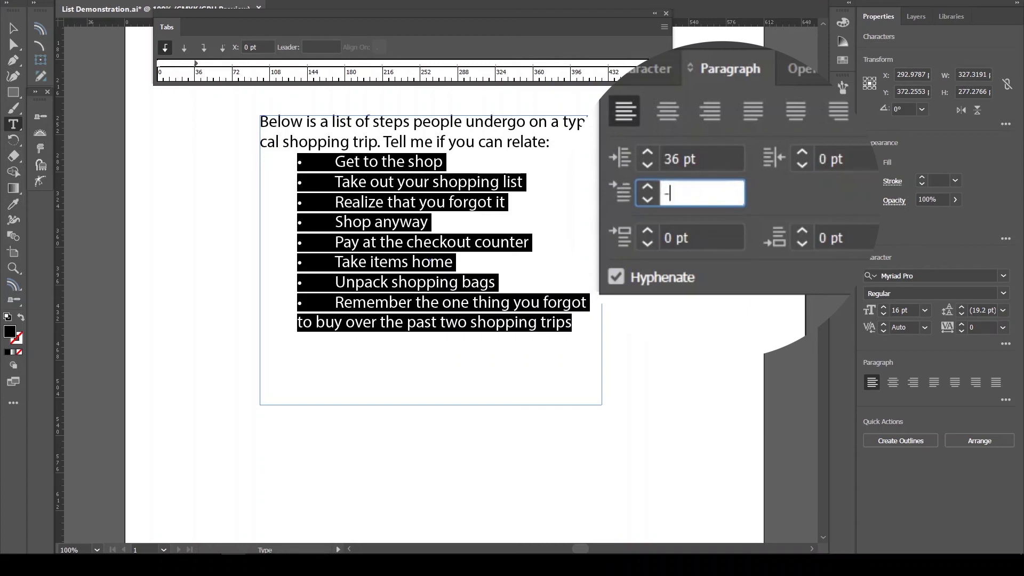
pyautogui.write('18')
pyautogui.press('Return')
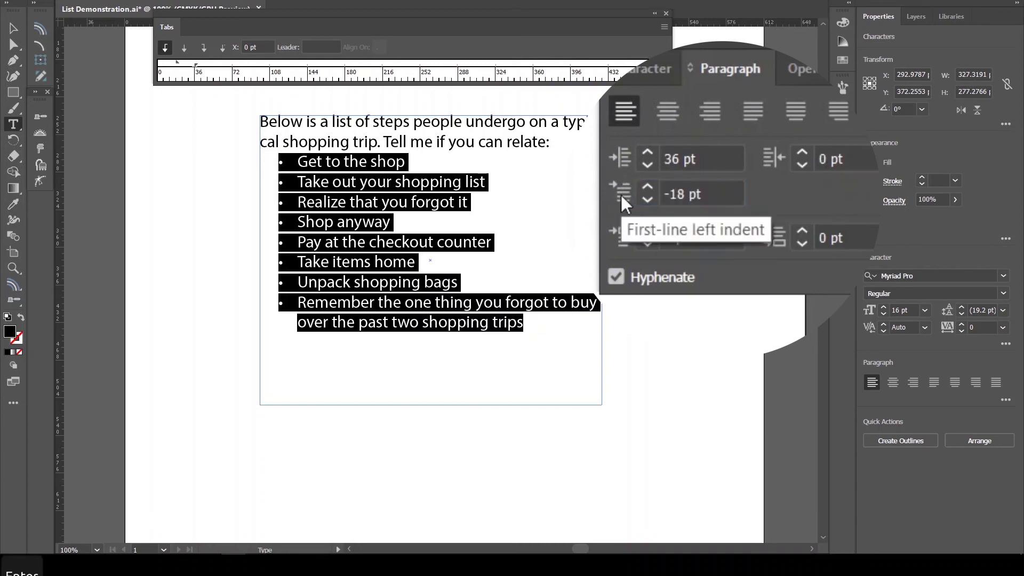
pyautogui.click(534, 320)
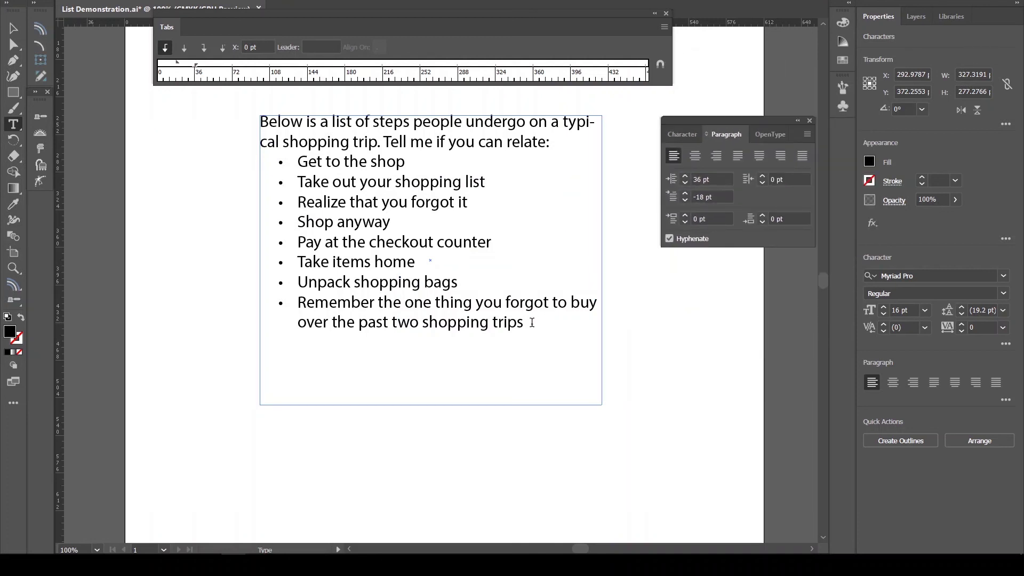
# Indent the items from 'Shop anyway' onward to 72 pt, then the last two to 108 pt (+36 each).
pyautogui.moveTo(533, 320); pyautogui.dragTo(262, 223)
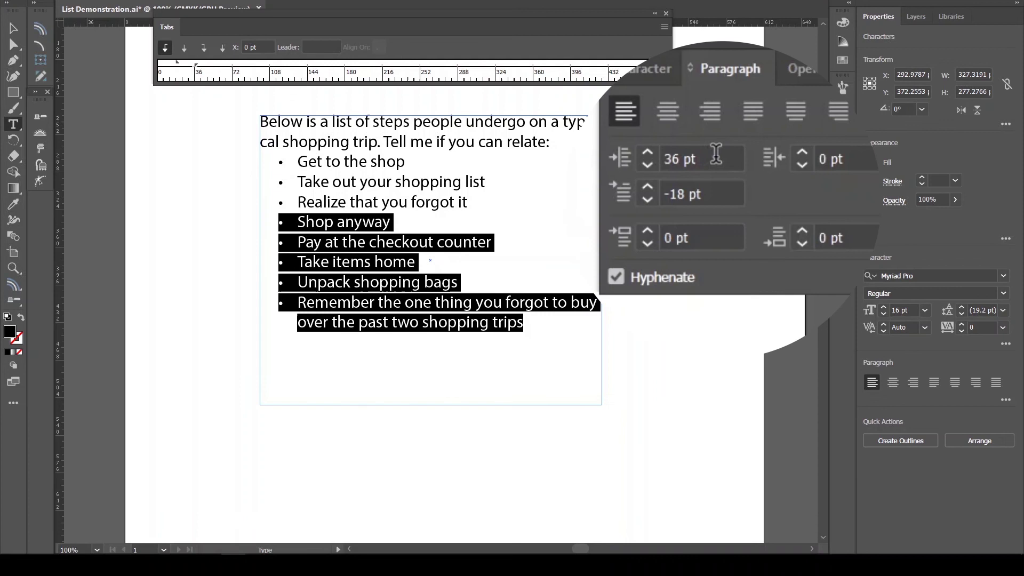
pyautogui.click(719, 172)
pyautogui.write('+36')
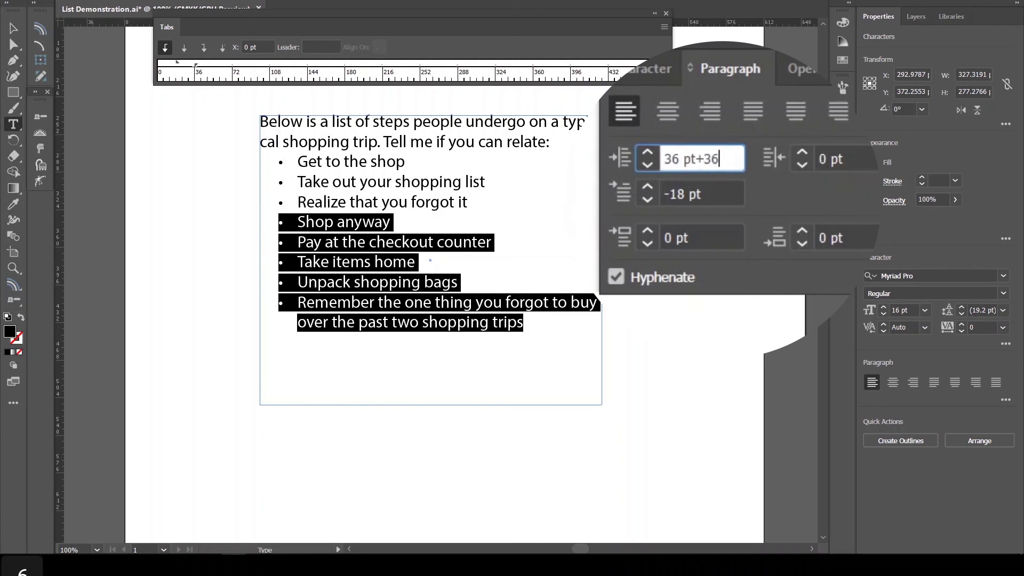
pyautogui.press('Return')
pyautogui.moveTo(386, 340); pyautogui.dragTo(313, 275)
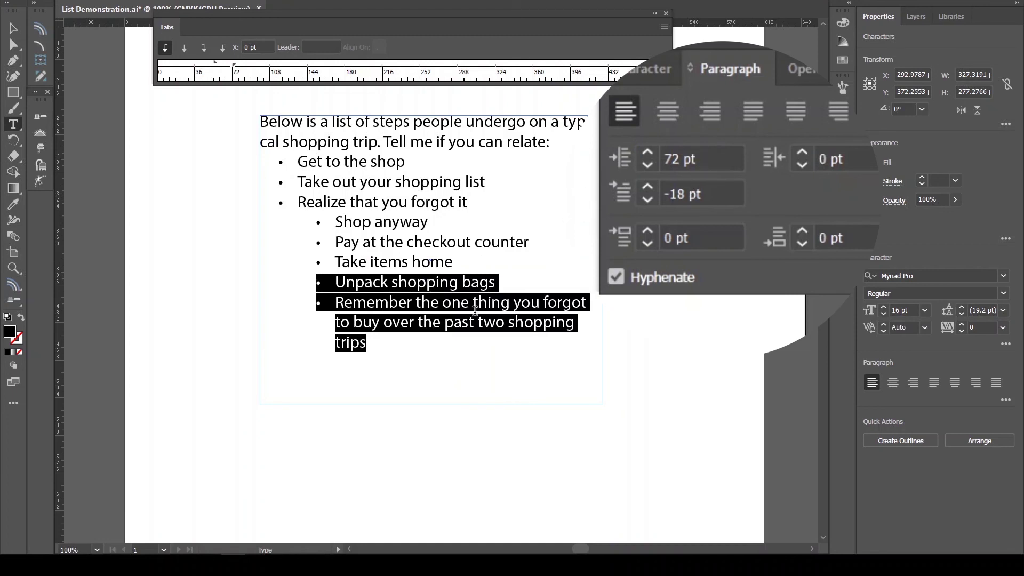
pyautogui.click(730, 158)
pyautogui.write('+36')
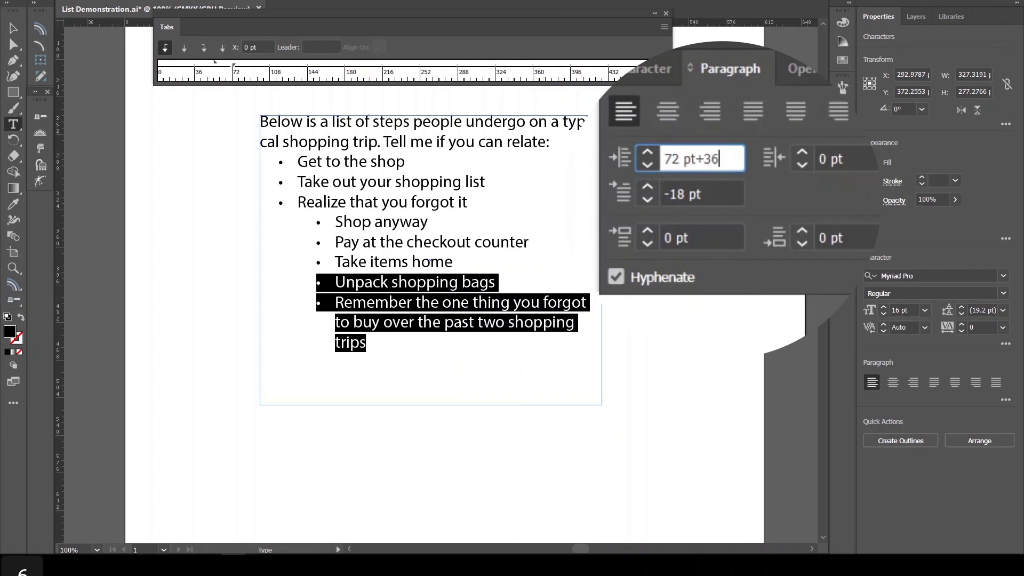
pyautogui.press('Return')
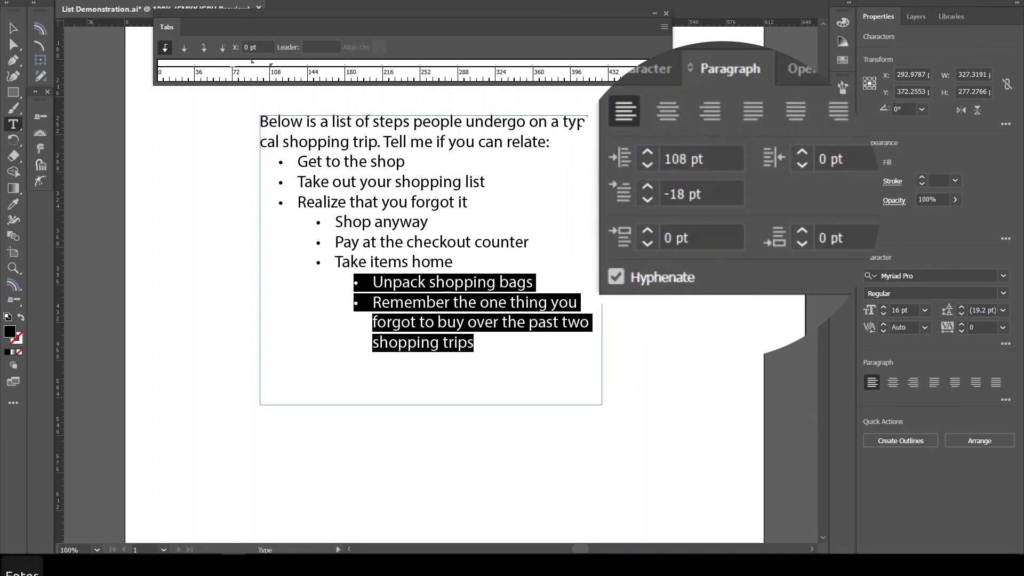
# Indent the final list item a further +36 to 144 pt.
pyautogui.click(481, 344)
pyautogui.moveTo(481, 345); pyautogui.dragTo(332, 308)
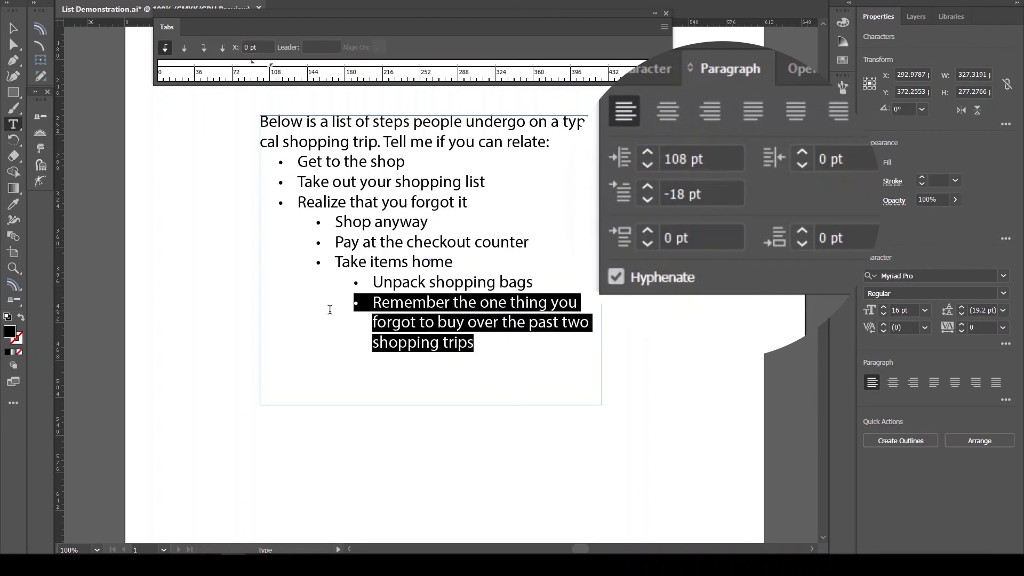
pyautogui.click(723, 158)
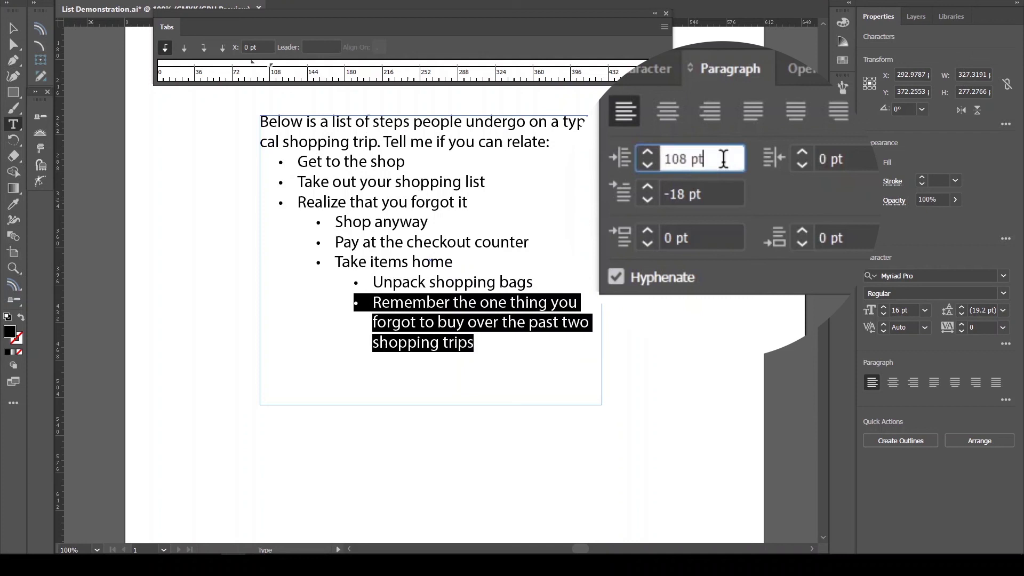
pyautogui.write('+18')
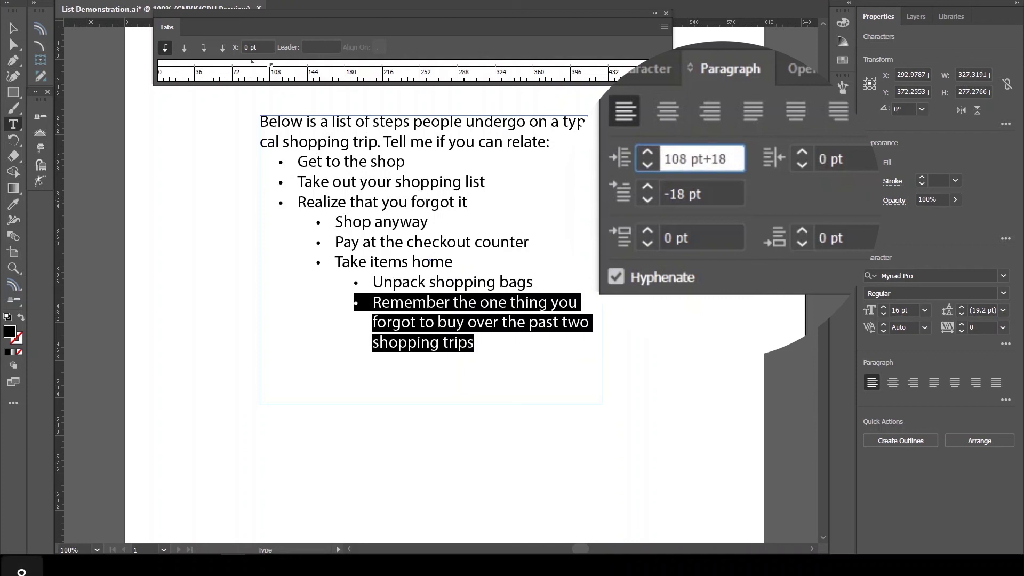
pyautogui.press('BackSpace')
pyautogui.press('BackSpace')
pyautogui.write('36')
pyautogui.press('Return')
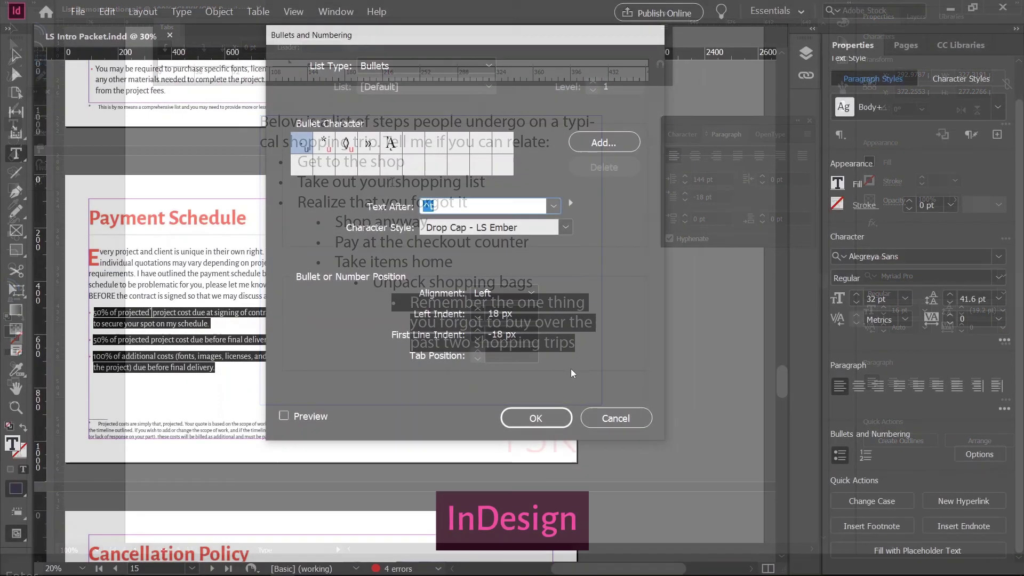